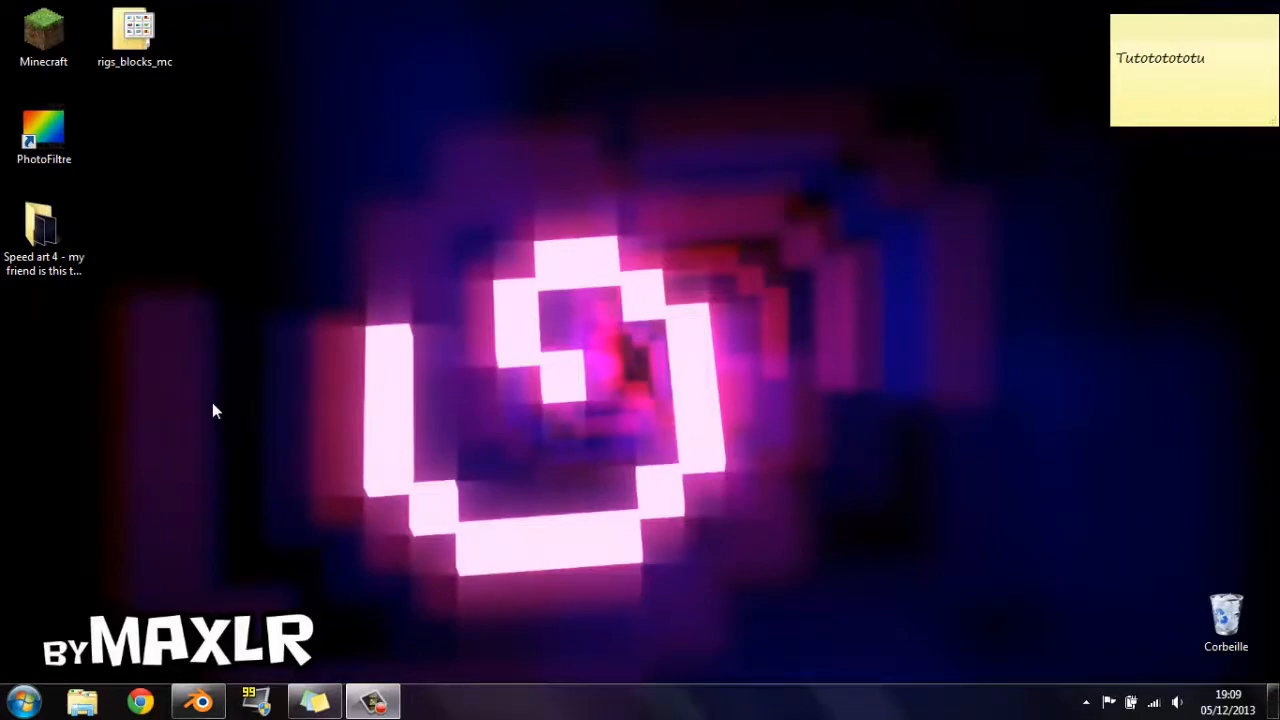
# - Switch to Blender, examine the finished block patterns on their layers, and display the empty first layer
pyautogui.click(201, 701)
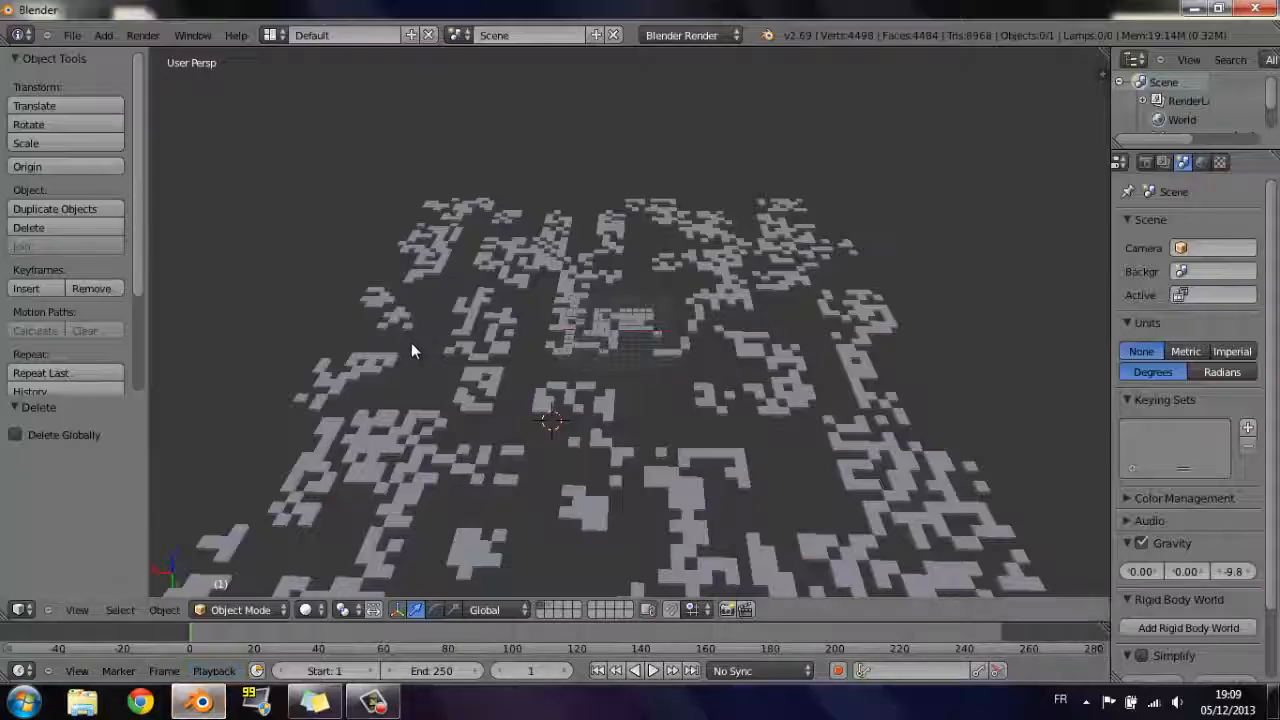
pyautogui.moveTo(576, 463); pyautogui.dragTo(699, 436, button='middle')
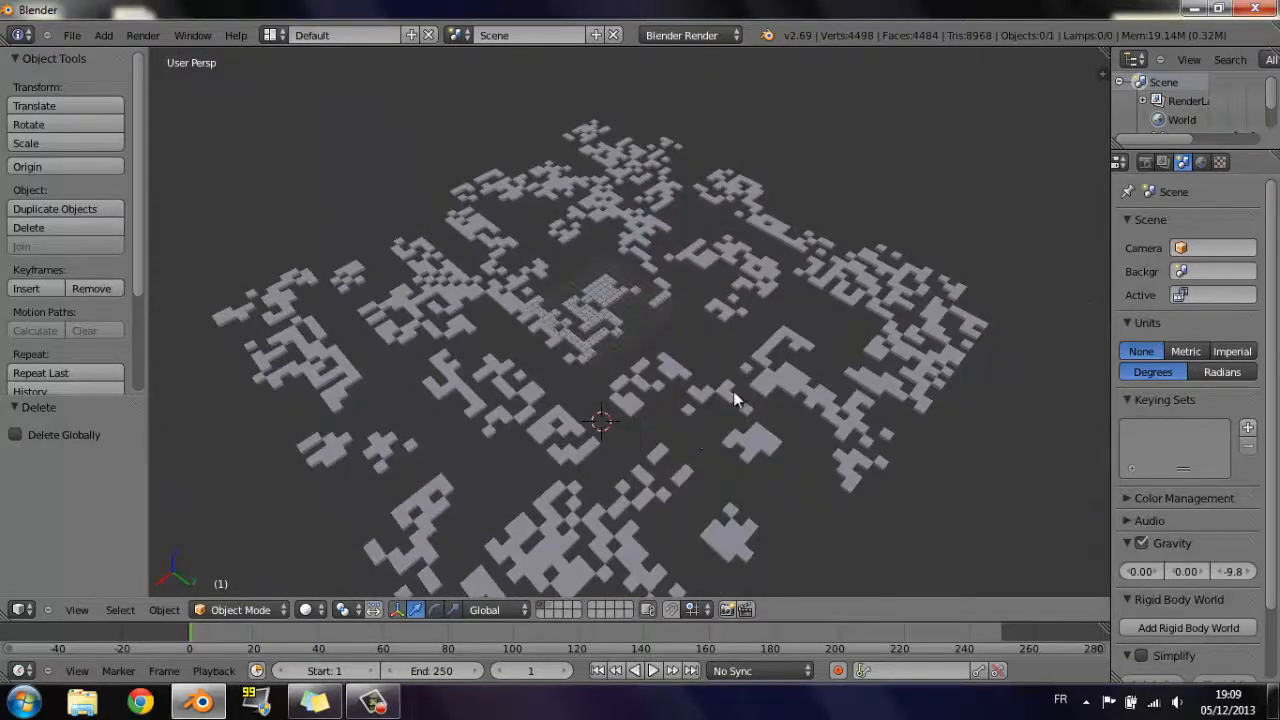
pyautogui.click(551, 606)
pyautogui.moveTo(606, 467); pyautogui.dragTo(712, 538, button='middle')
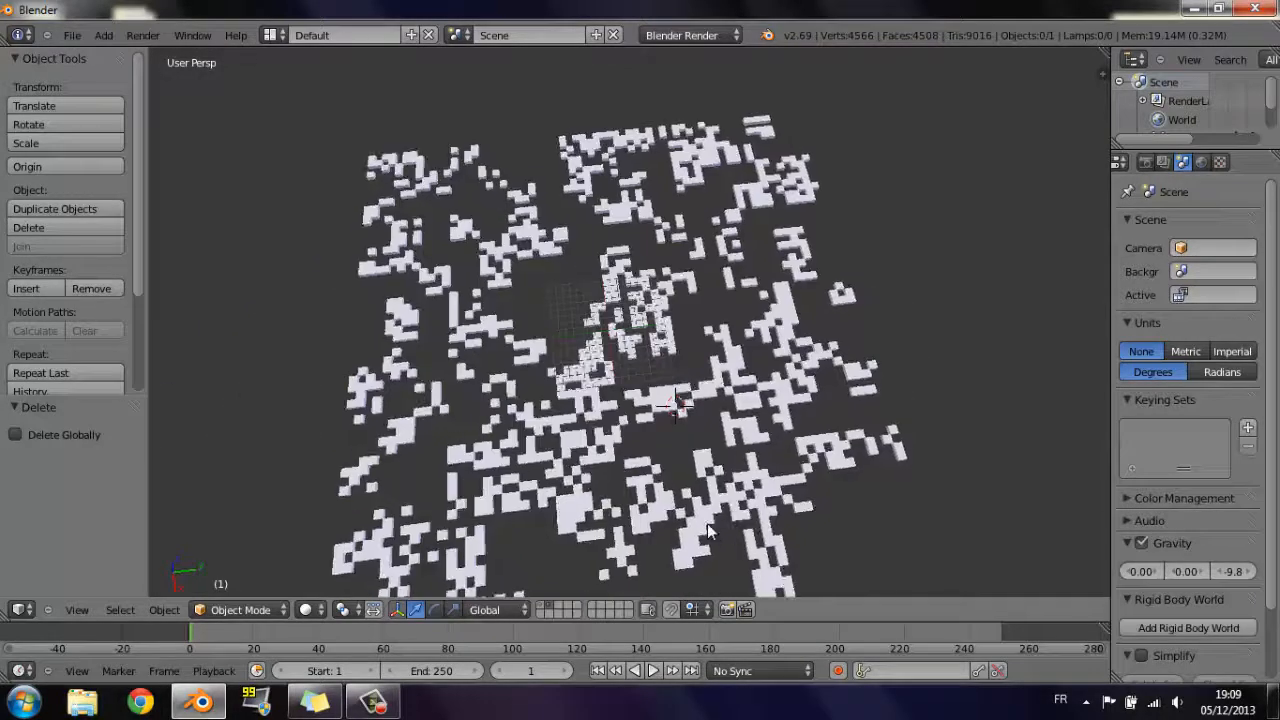
pyautogui.click(541, 612)
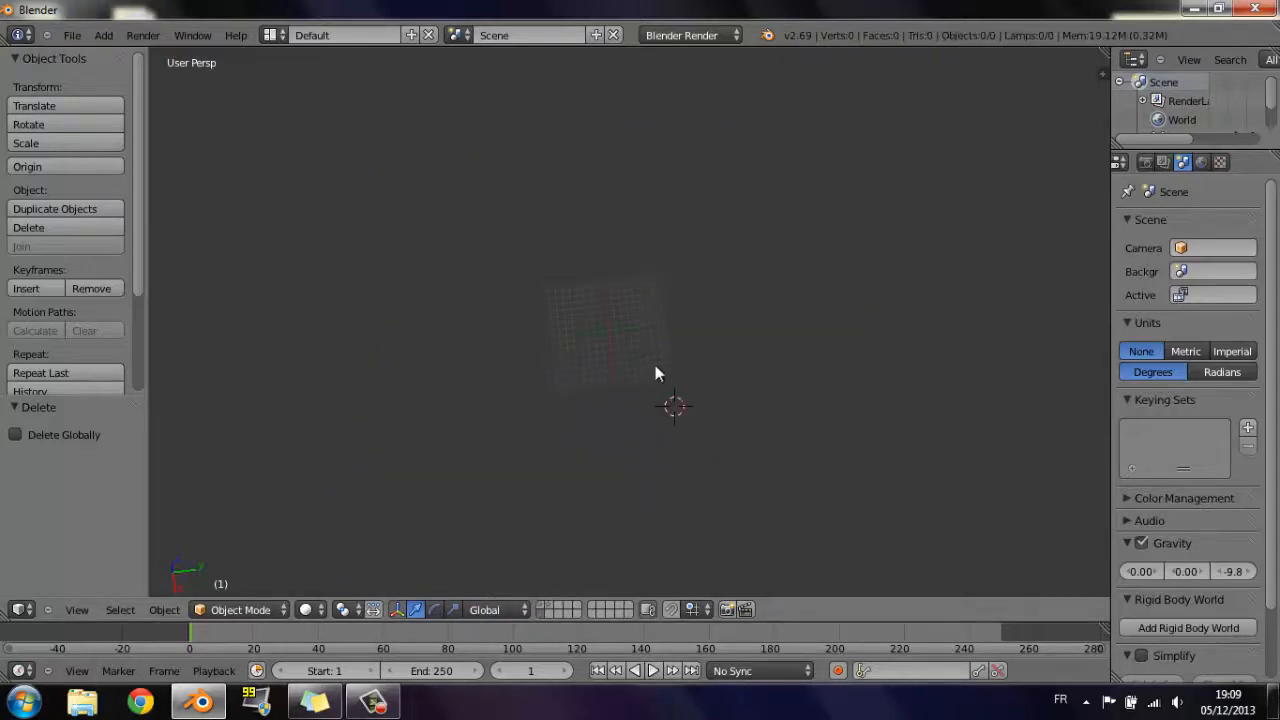
# - Add a mesh plane and clear its location so it sits at the world origin
pyautogui.moveTo(655, 366); pyautogui.dragTo(646, 332, button='middle')
pyautogui.scroll(4, 678, 361)
pyautogui.click(72, 35)
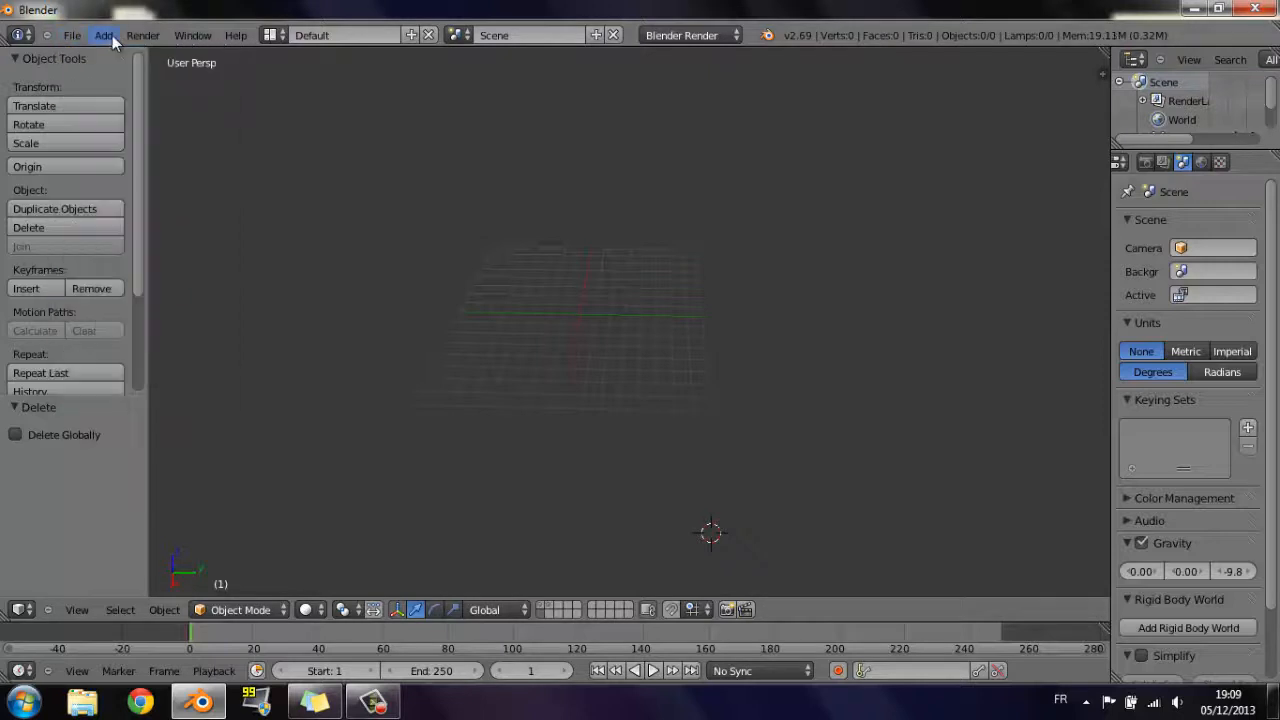
pyautogui.click(111, 35)
pyautogui.moveTo(120, 54)
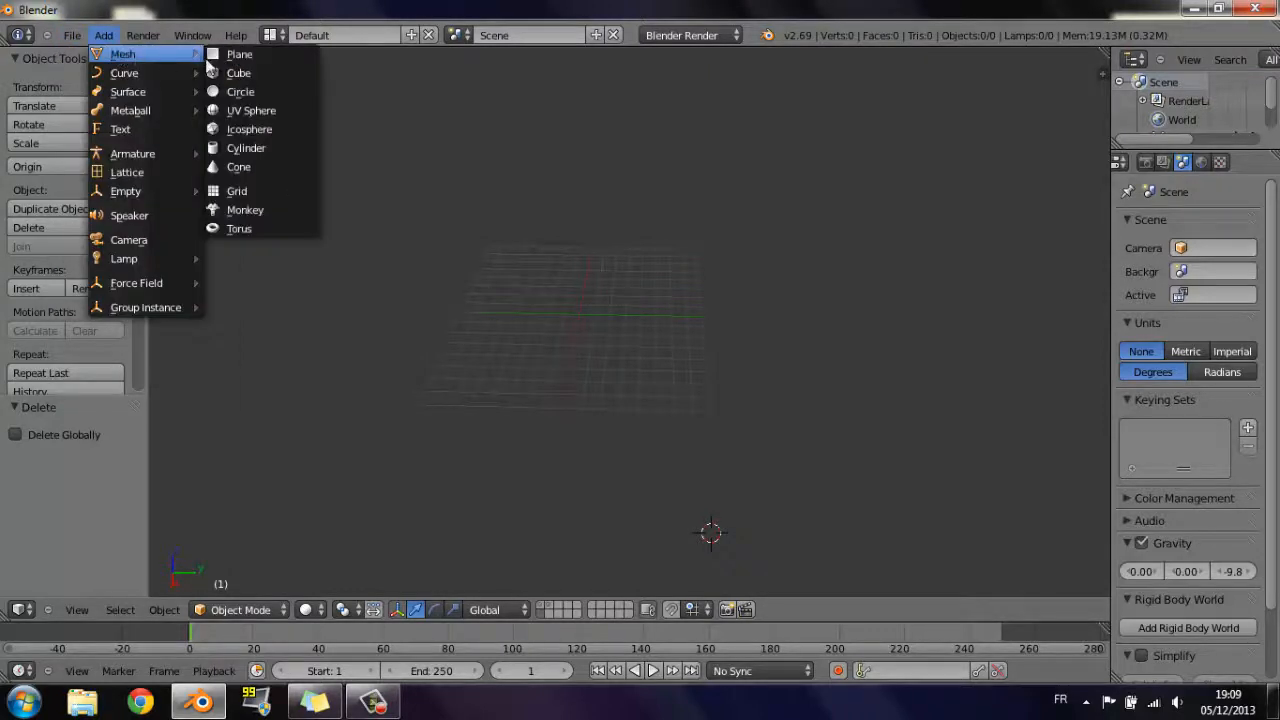
pyautogui.click(228, 57)
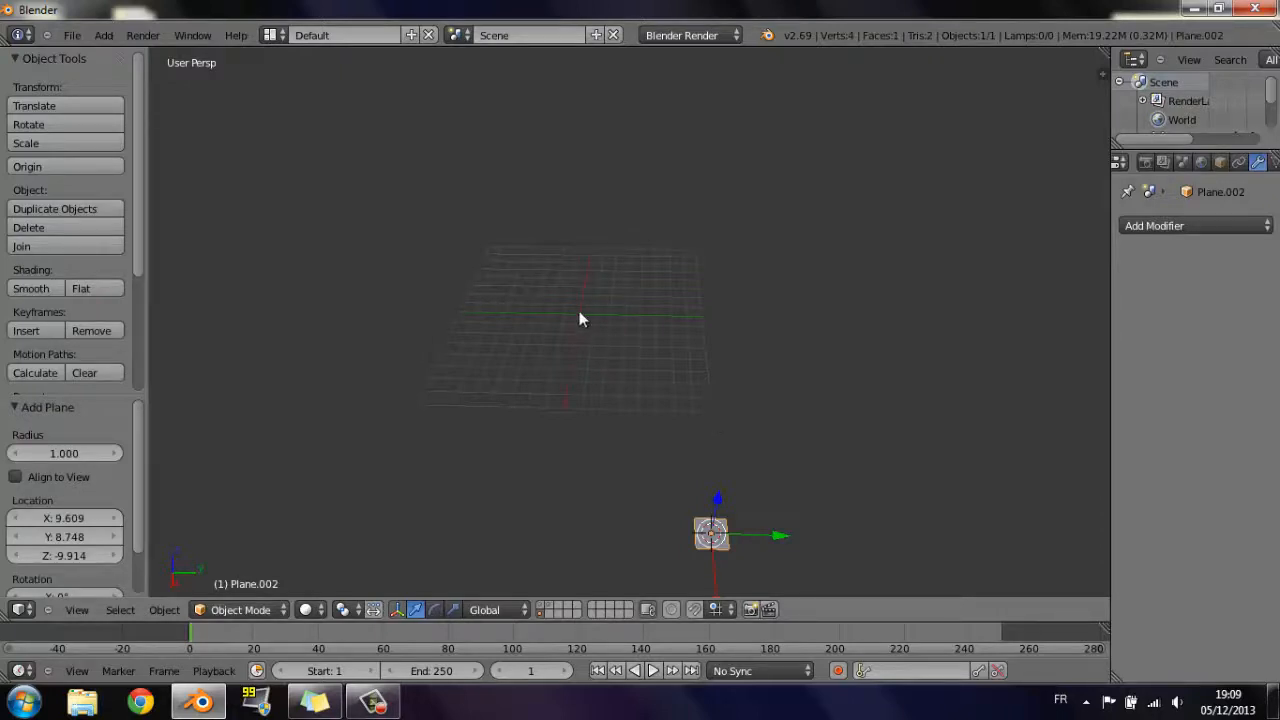
pyautogui.hotkey('alt', 'g')
pyautogui.scroll(6, 733, 376)
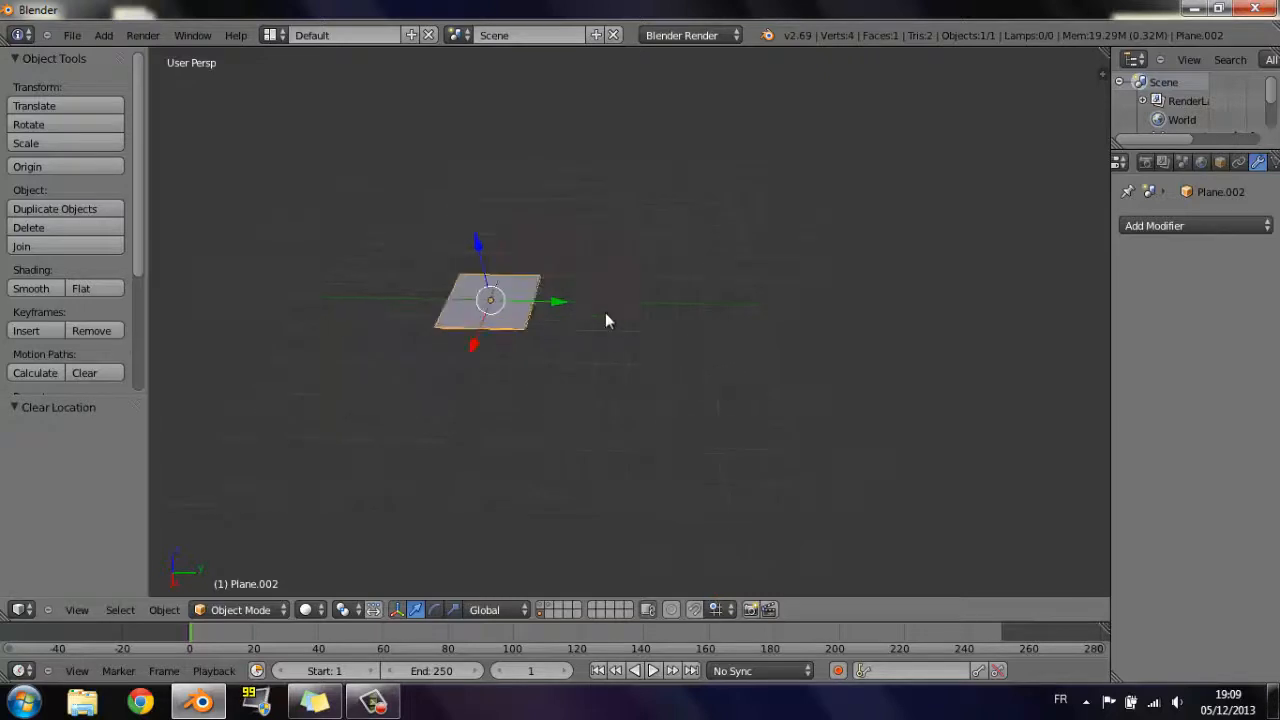
# - Scale the plane up uniformly by about 18.89
pyautogui.keyDown('shift'); pyautogui.moveTo(605, 312); pyautogui.dragTo(693, 355, button='middle'); pyautogui.keyUp('shift')
pyautogui.press('s')
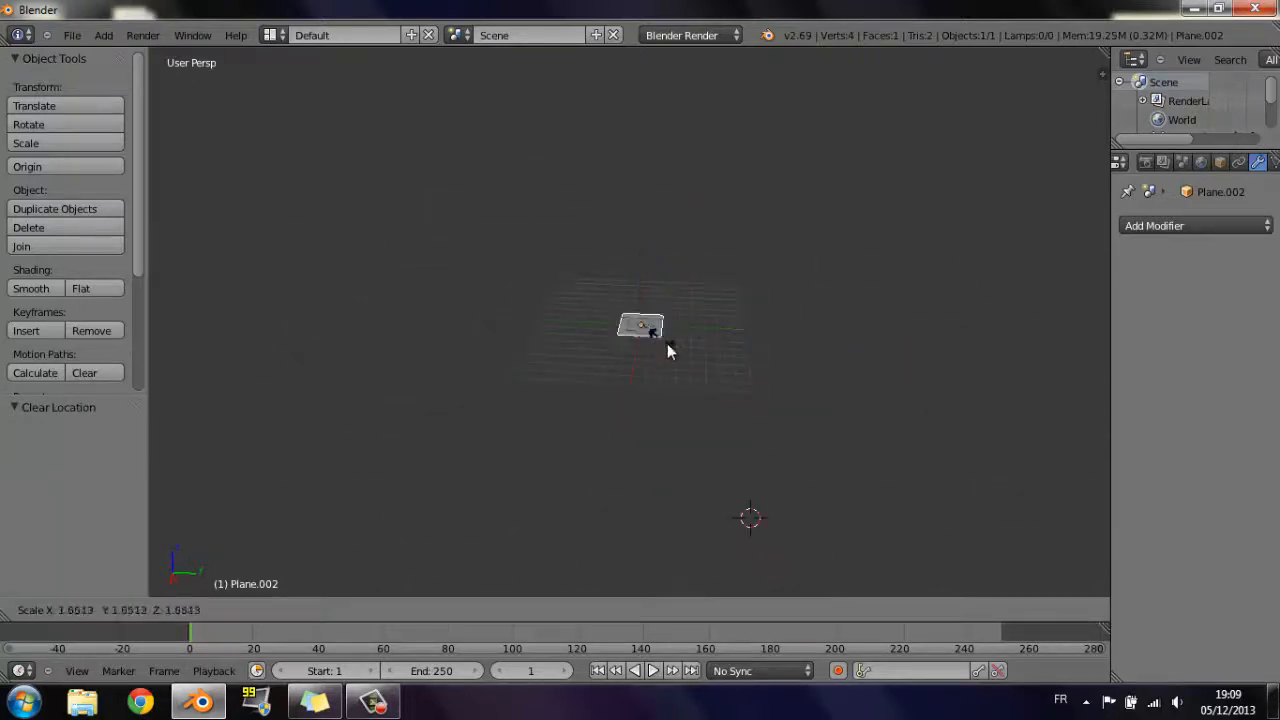
pyautogui.click(893, 457)
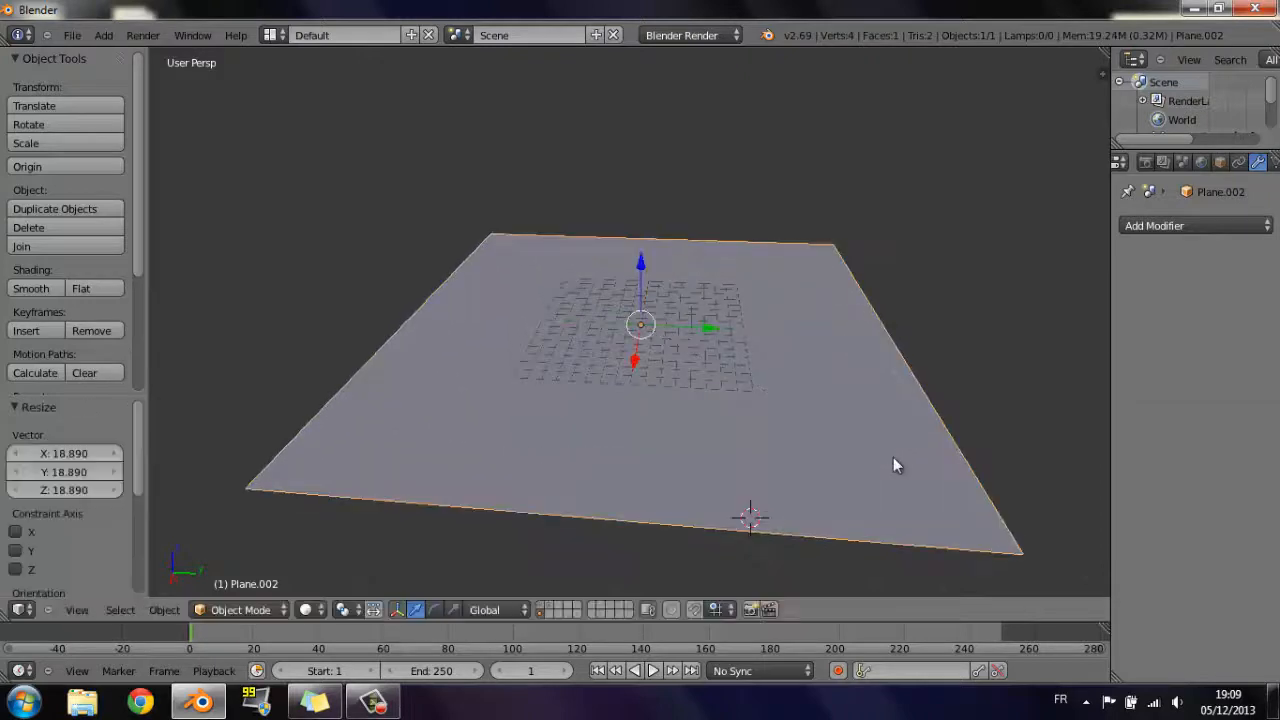
pyautogui.moveTo(808, 369)
pyautogui.mouseDown(button='middle')
pyautogui.moveTo(812, 383)
pyautogui.moveTo(888, 395)
pyautogui.moveTo(793, 372)
pyautogui.mouseUp(button='middle')
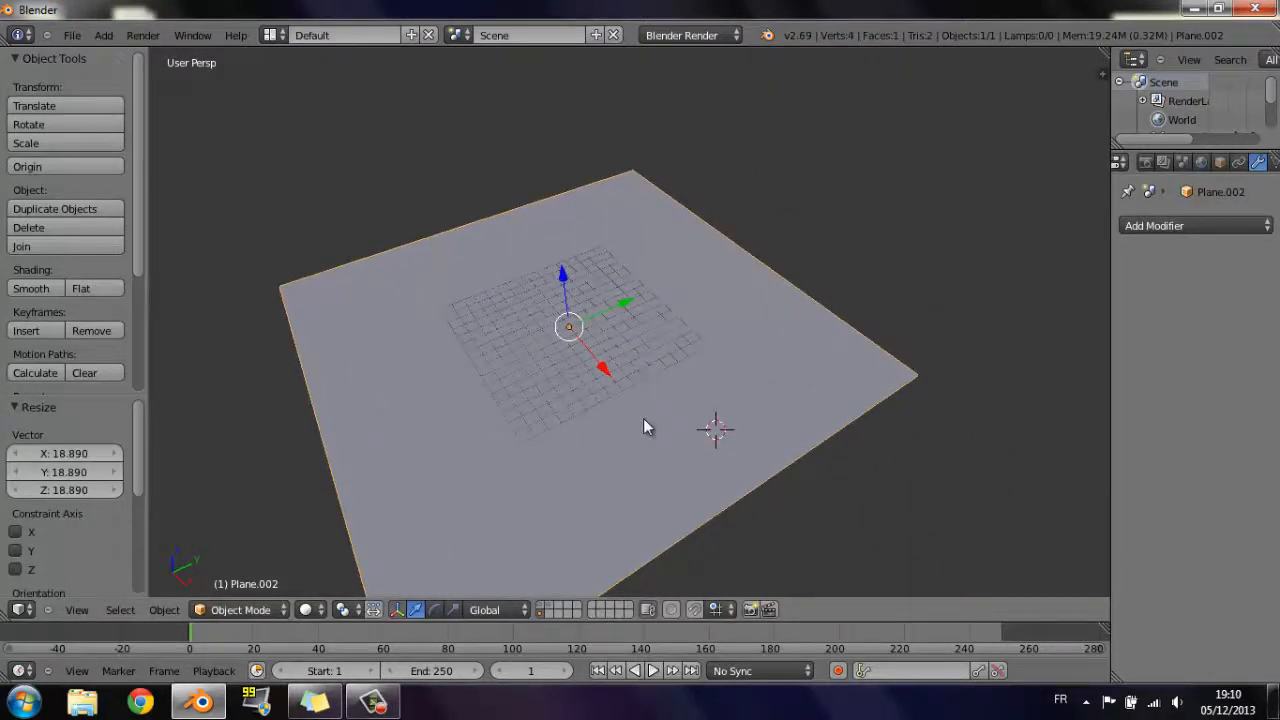
# - Enter Edit Mode and subdivide the whole plane four times with one cut each
pyautogui.press('Tab')
pyautogui.press('Tab')
pyautogui.click(241, 611)
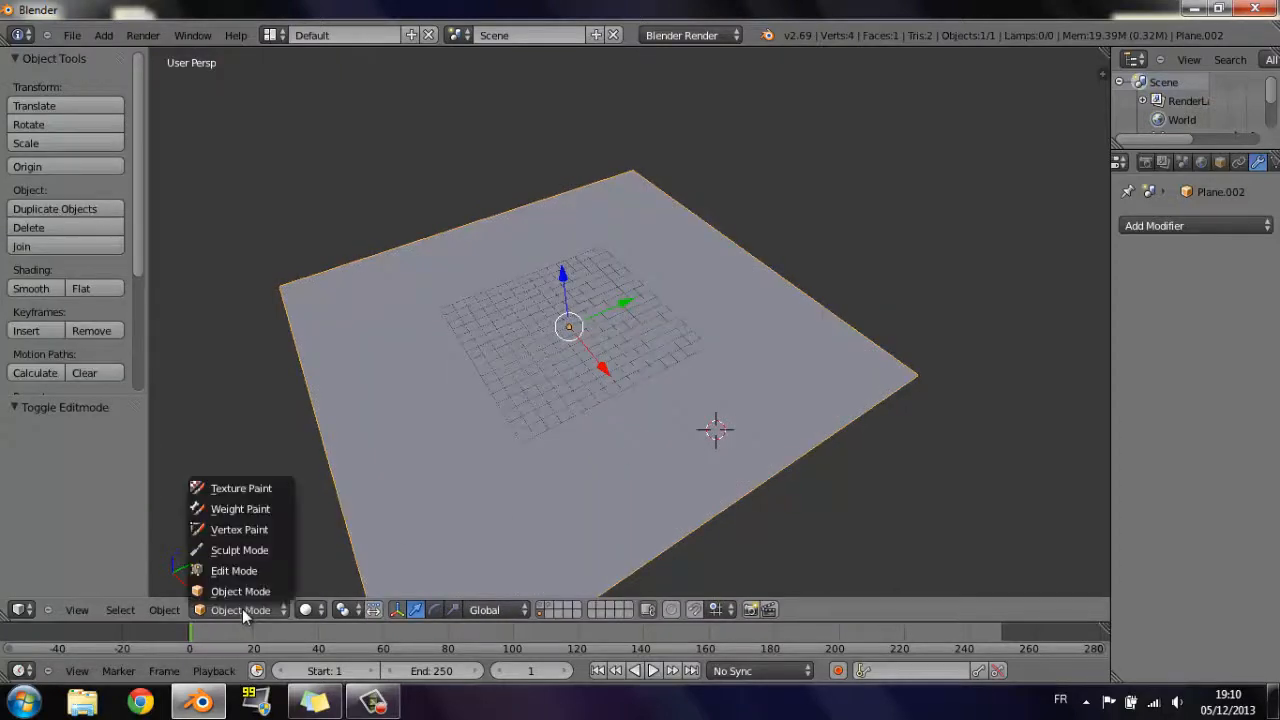
pyautogui.click(254, 572)
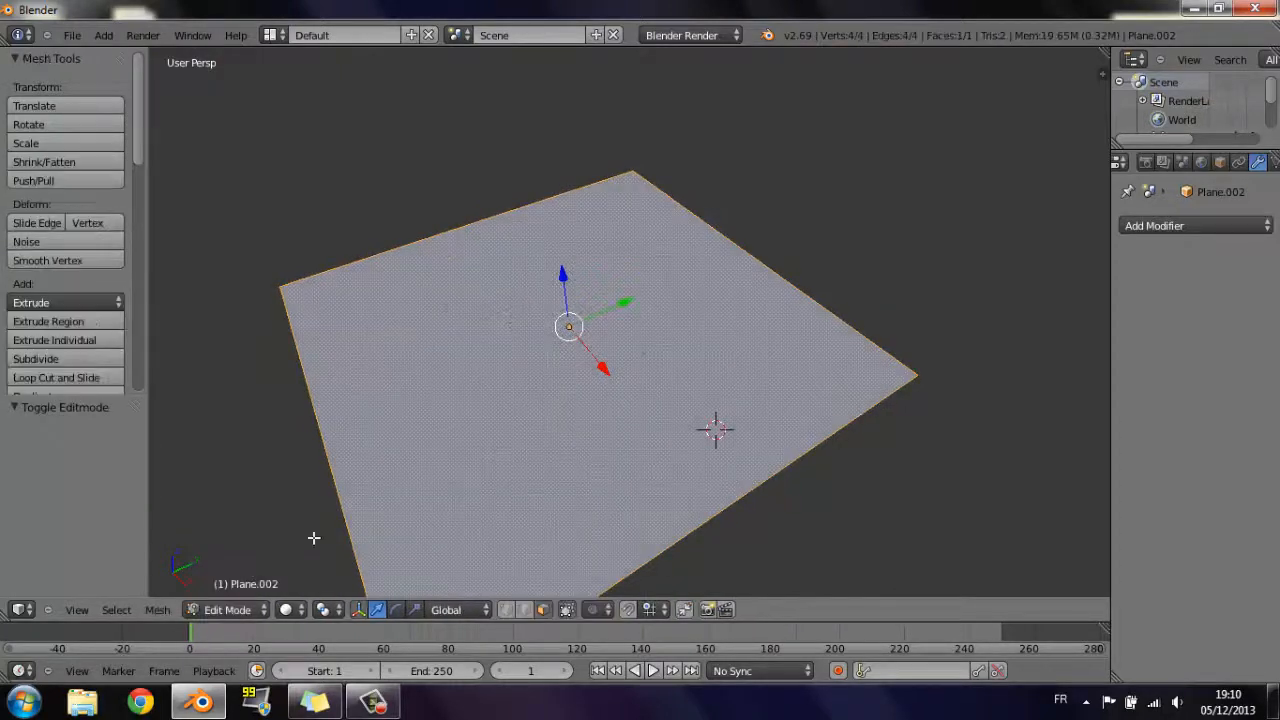
pyautogui.click(89, 359)
pyautogui.click(89, 366)
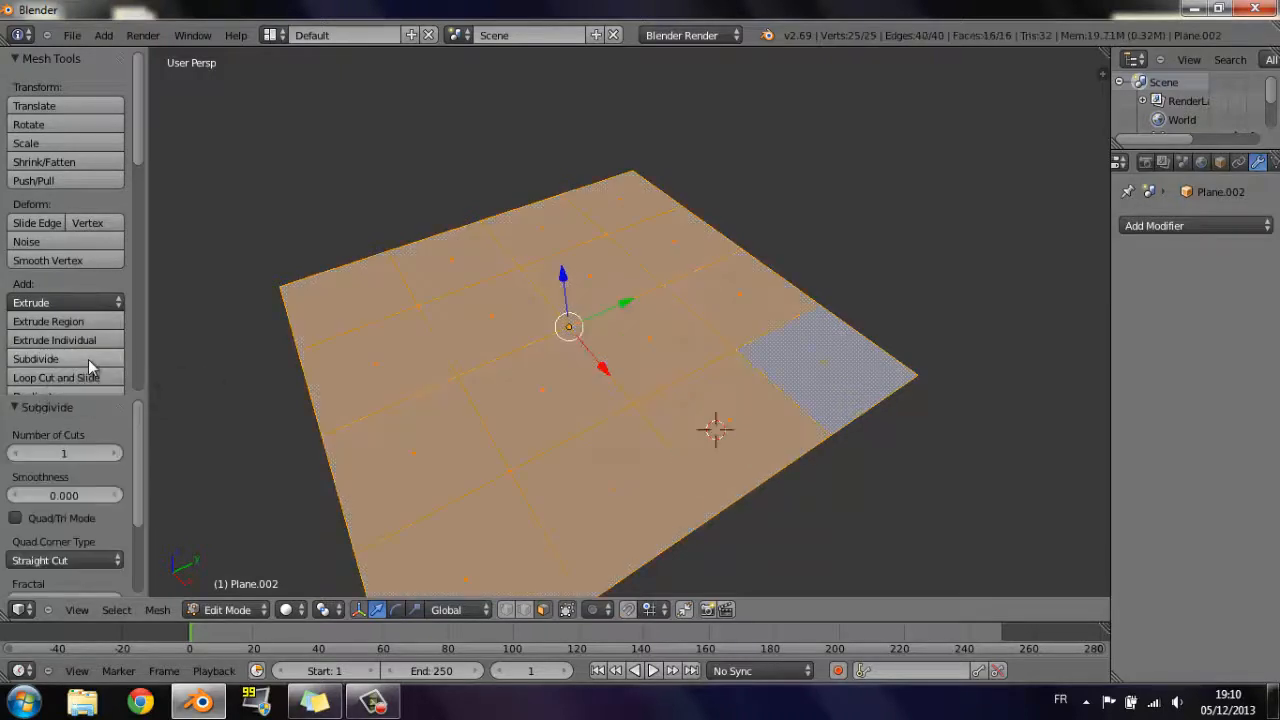
pyautogui.click(89, 362)
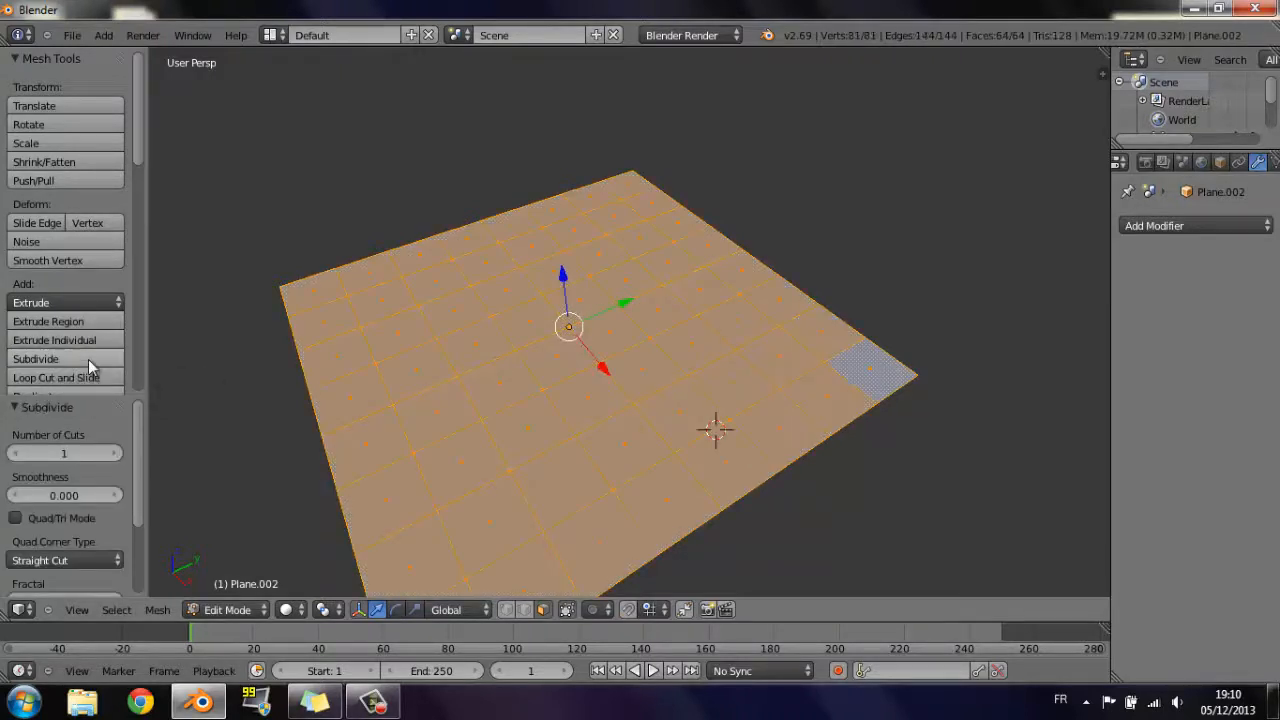
pyautogui.click(88, 359)
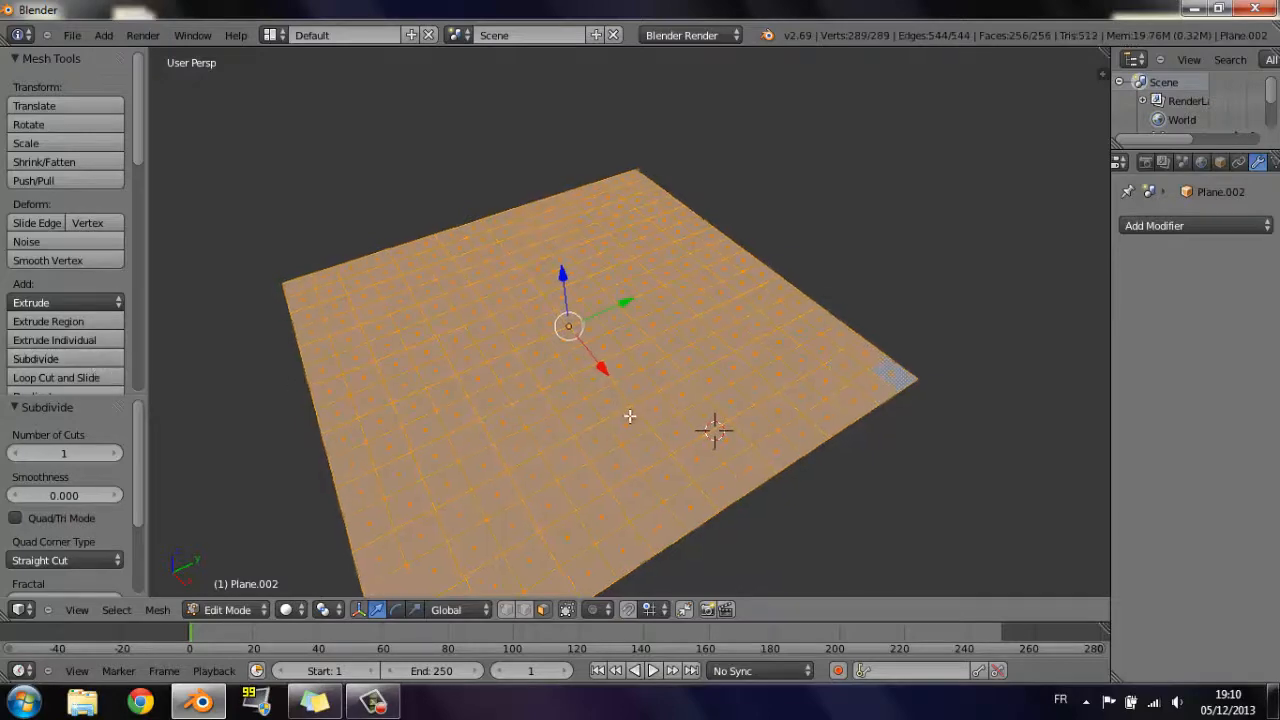
# - Randomly select 50% of the plane's faces, repeating the selection for a different pattern
pyautogui.moveTo(629, 417); pyautogui.dragTo(591, 400, button='middle')
pyautogui.scroll(5, 591, 389)
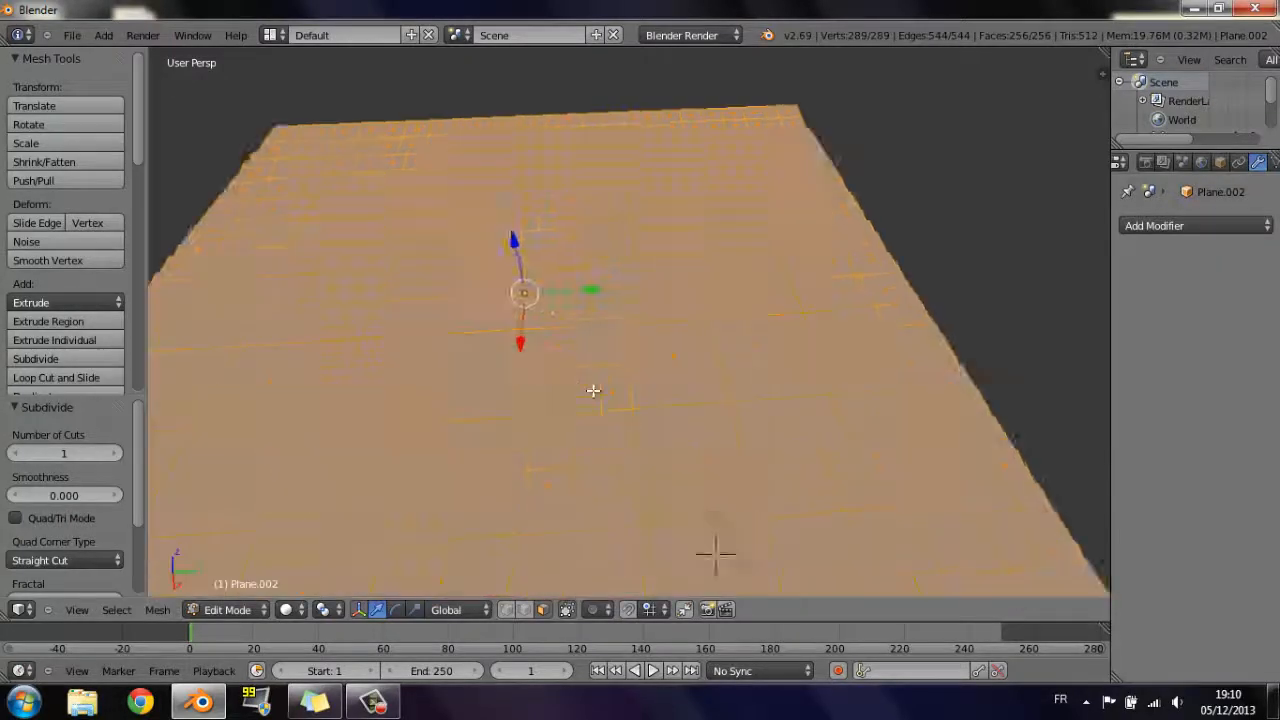
pyautogui.scroll(-6, 676, 350)
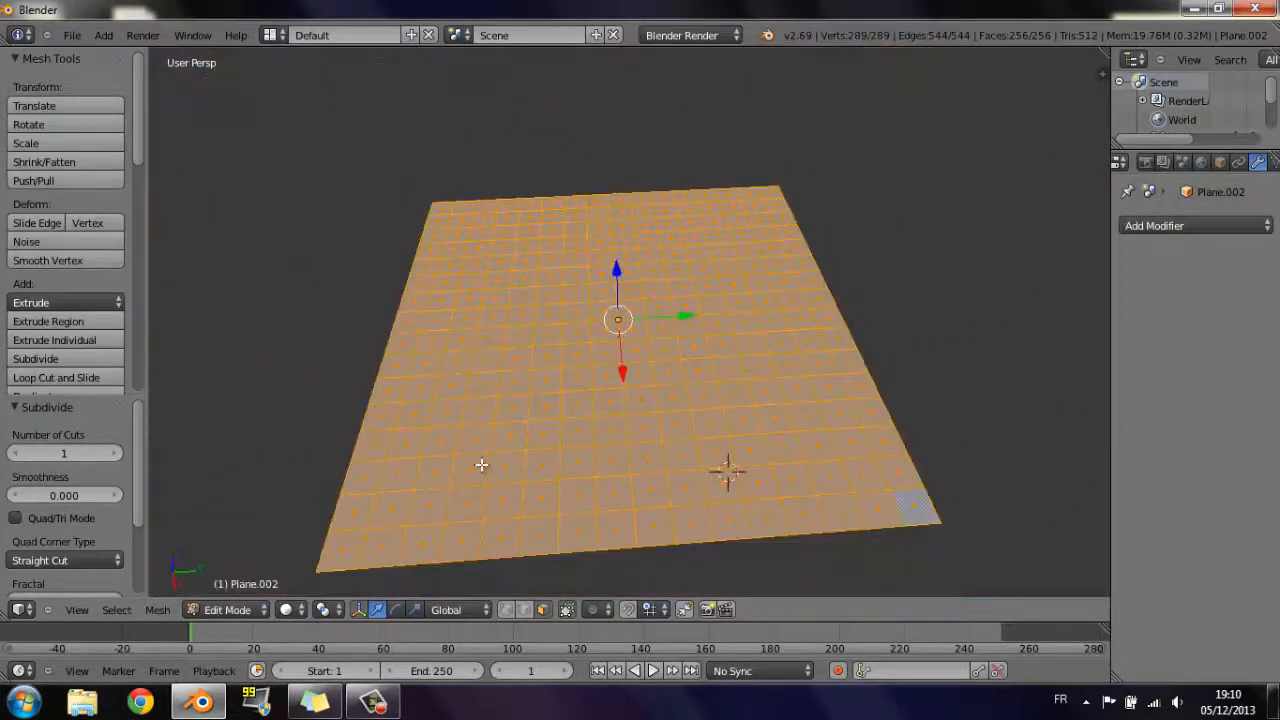
pyautogui.click(117, 611)
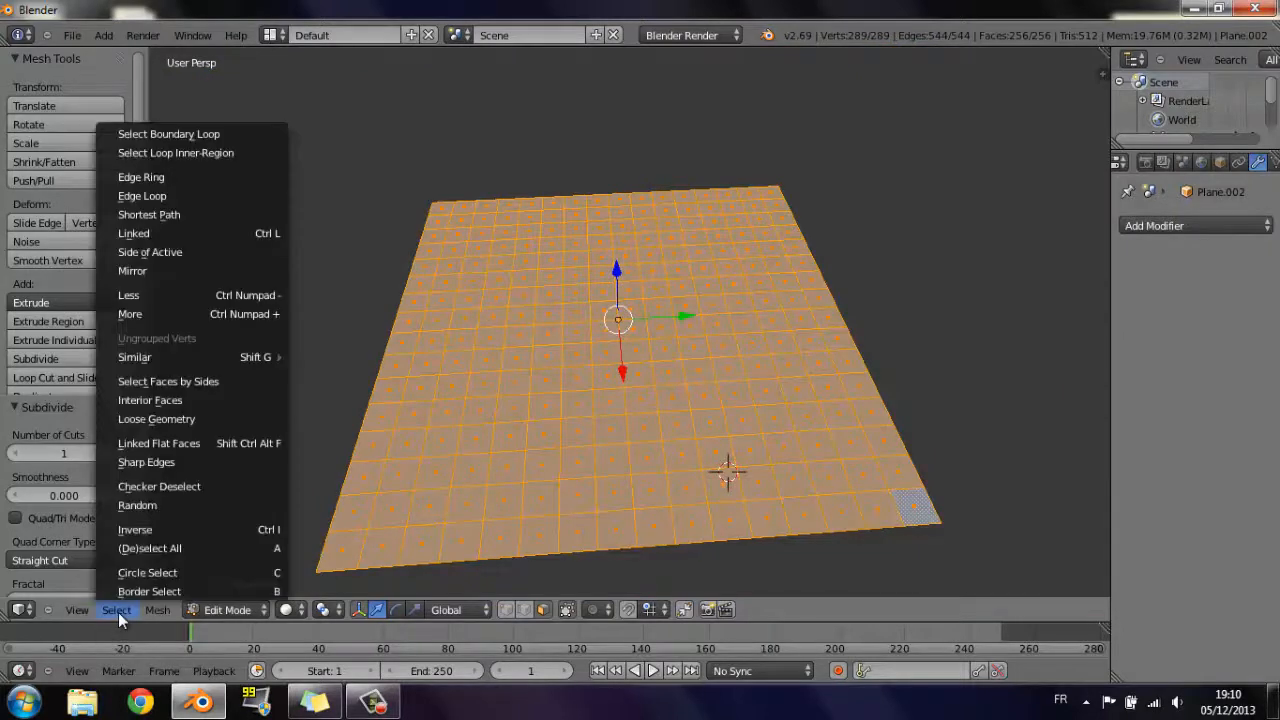
pyautogui.click(137, 506)
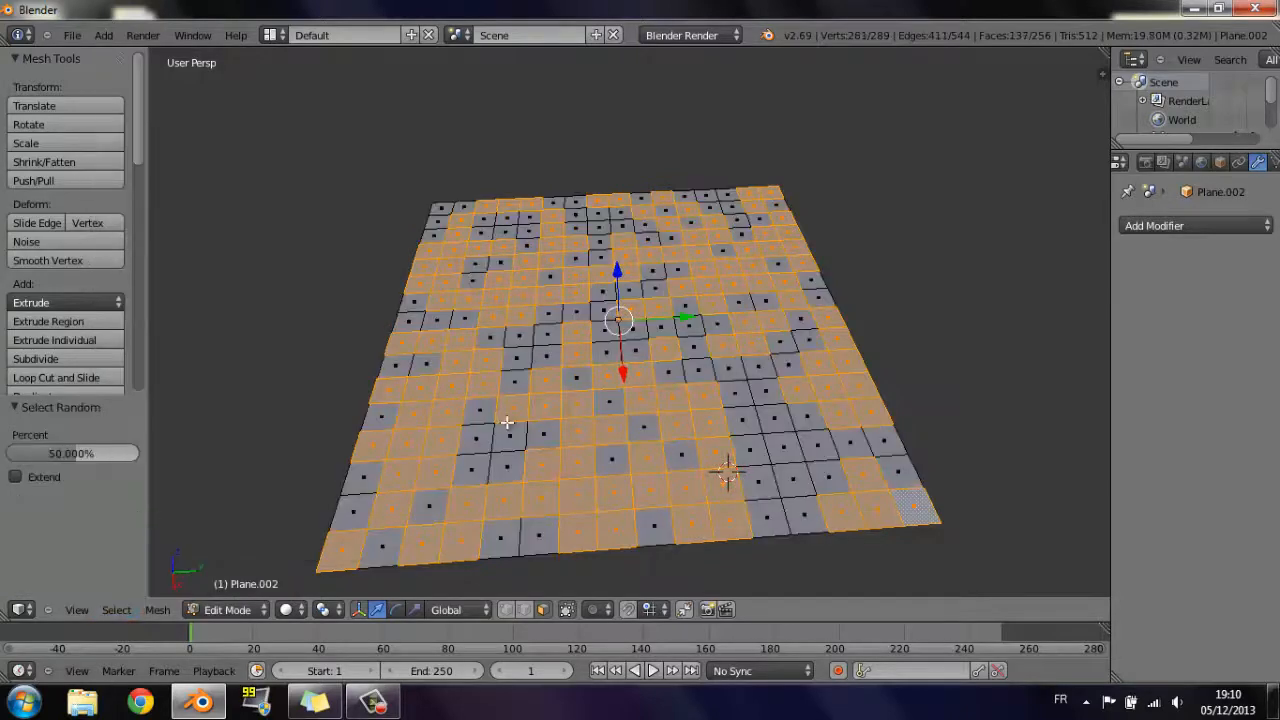
pyautogui.click(116, 609)
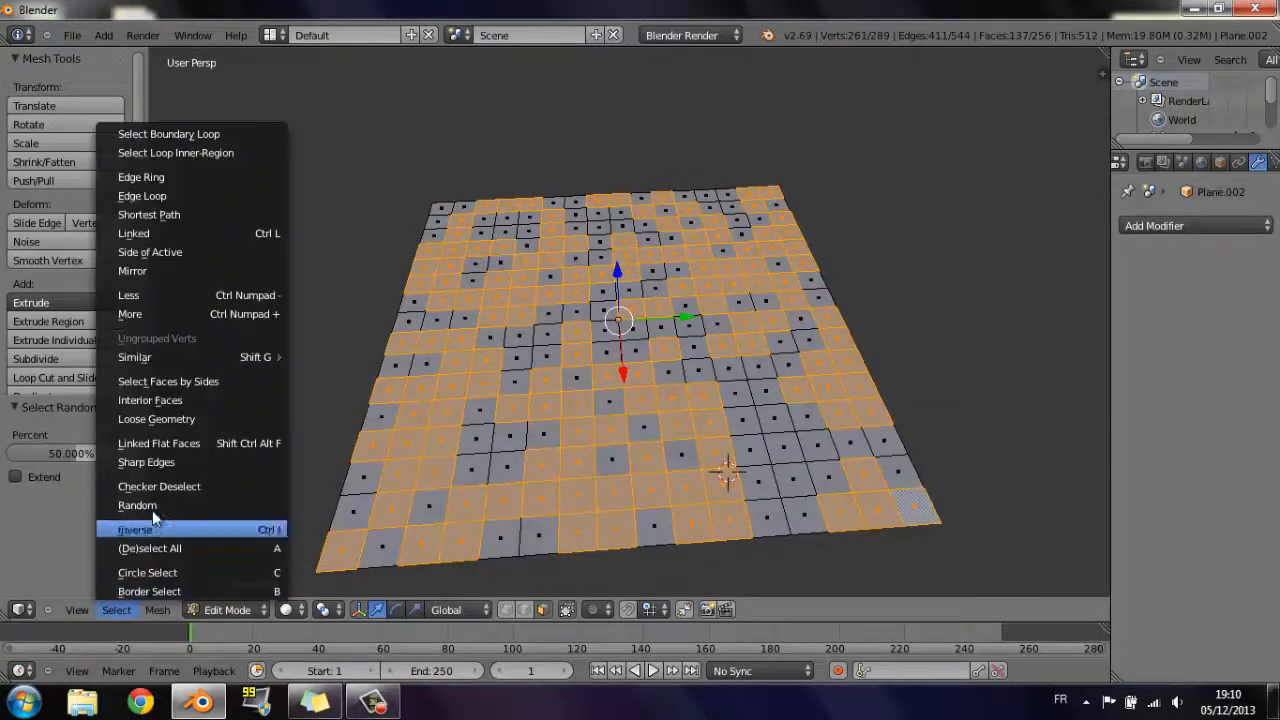
pyautogui.click(155, 506)
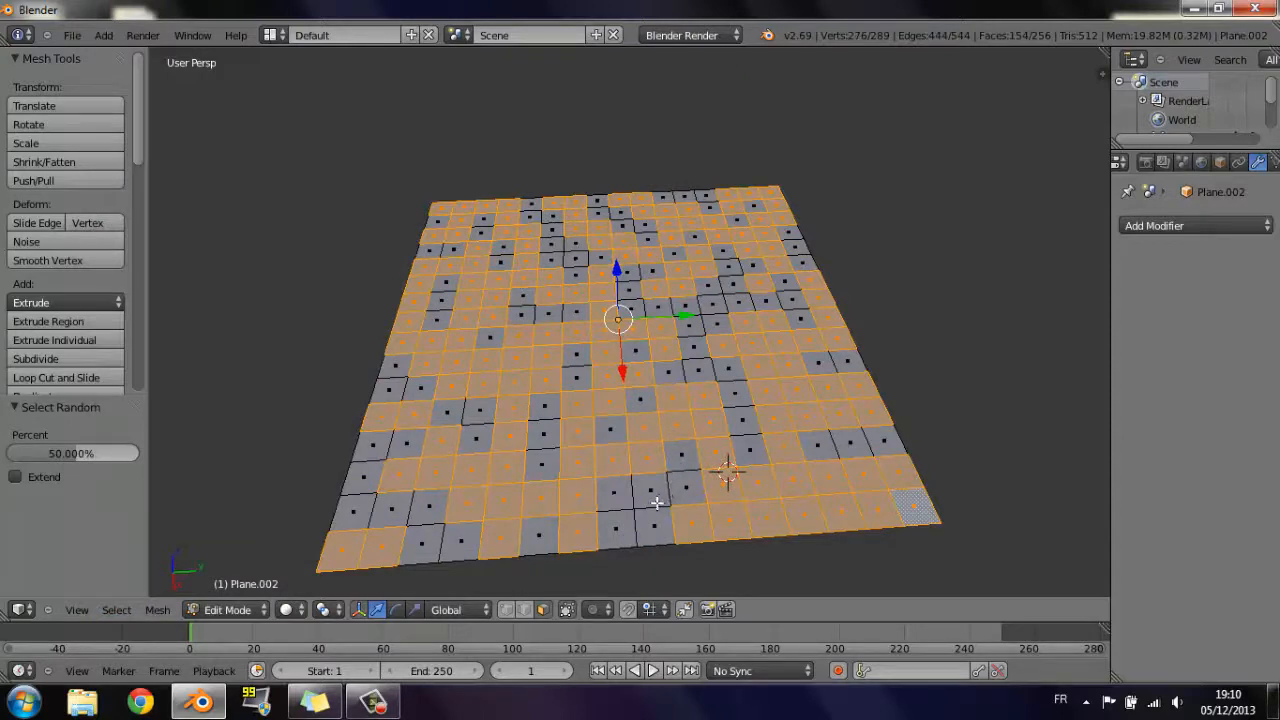
# - In face select mode, make a fresh 50% random selection of the plane and delete the selected faces
pyautogui.click(503, 612)
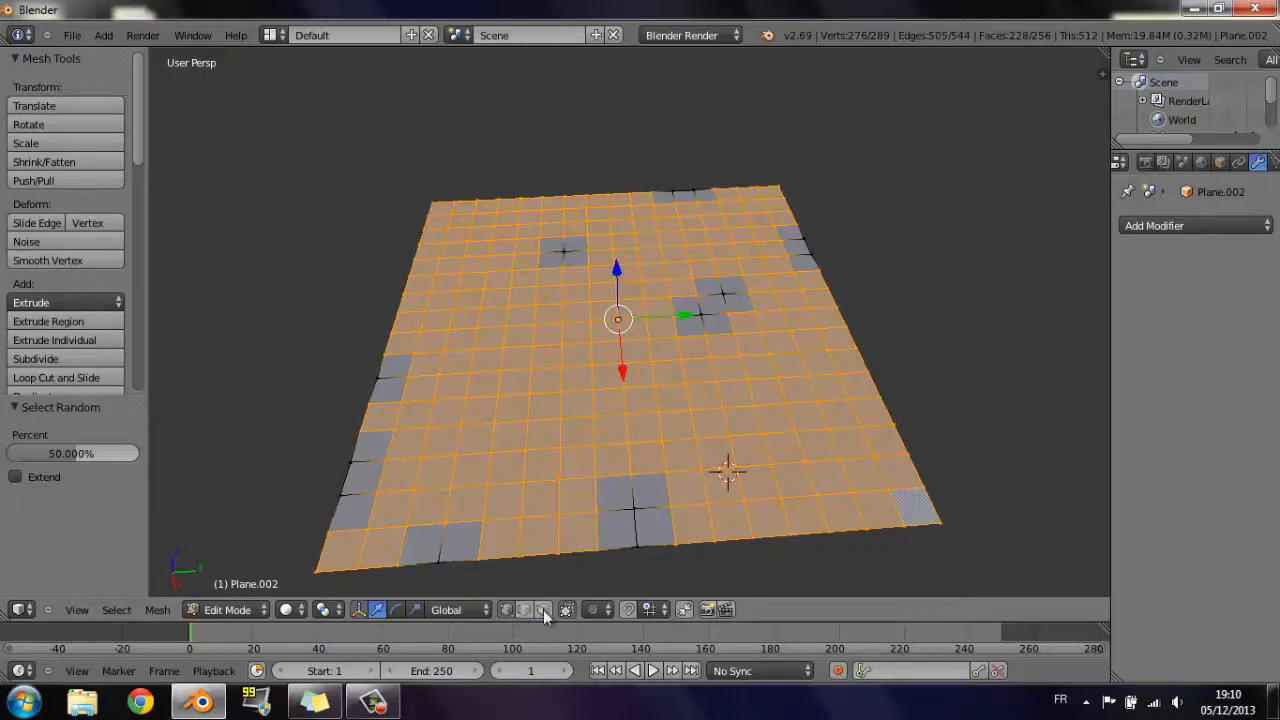
pyautogui.click(543, 610)
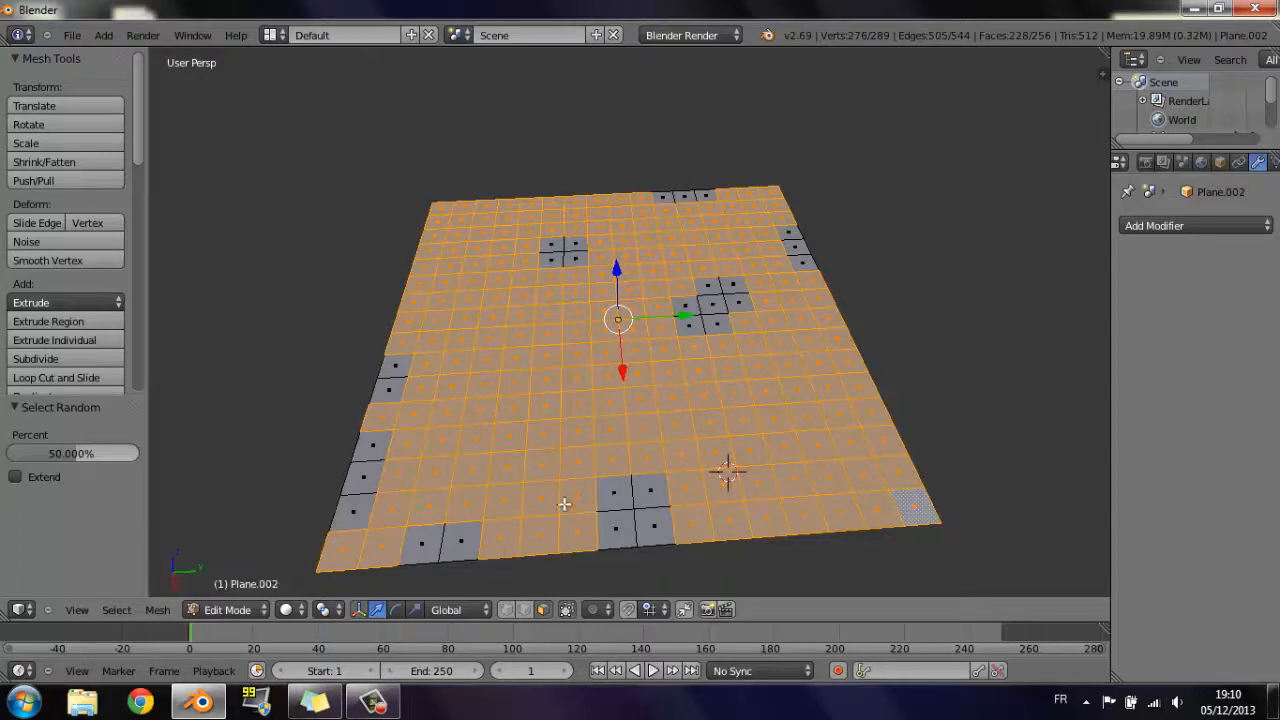
pyautogui.click(106, 610)
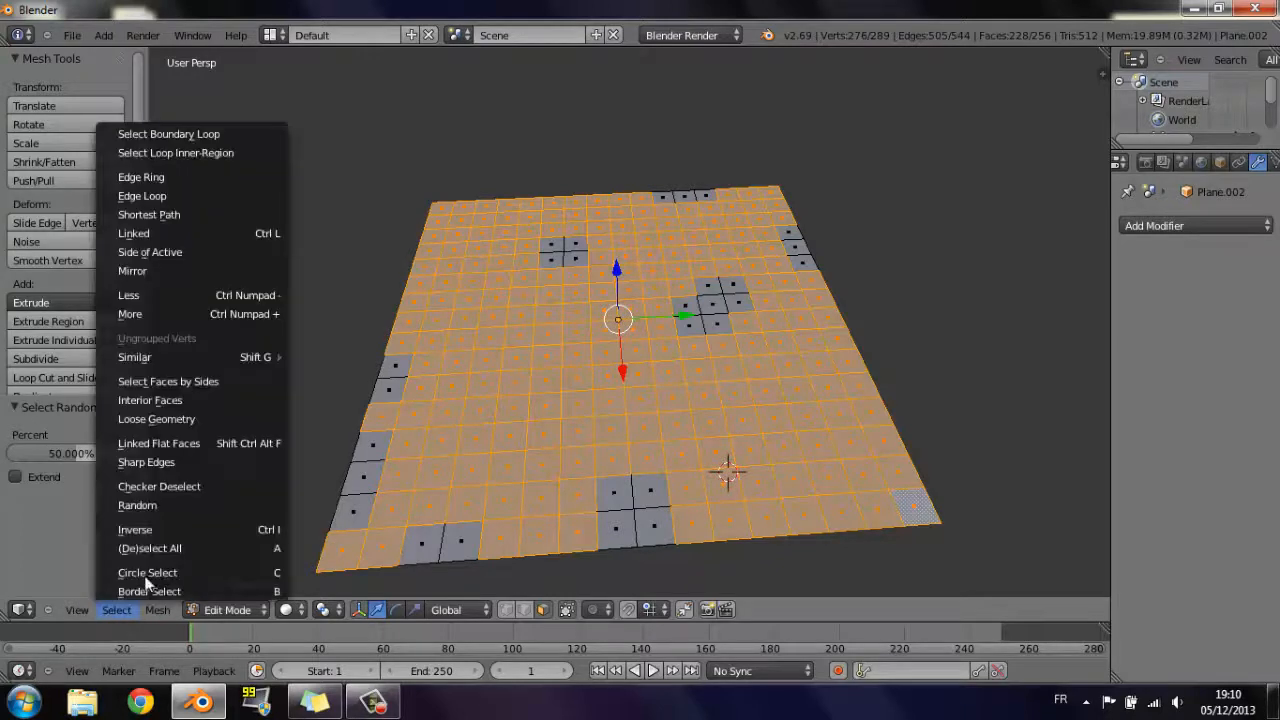
pyautogui.click(202, 504)
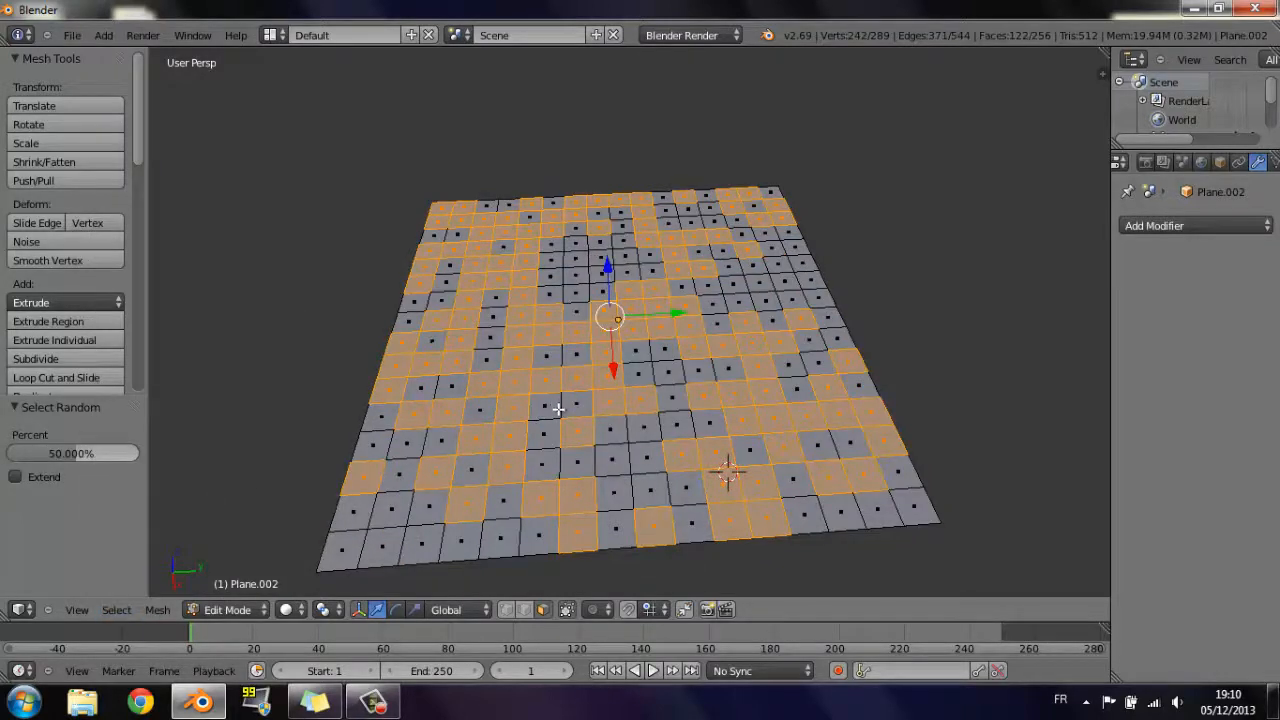
pyautogui.press('x')
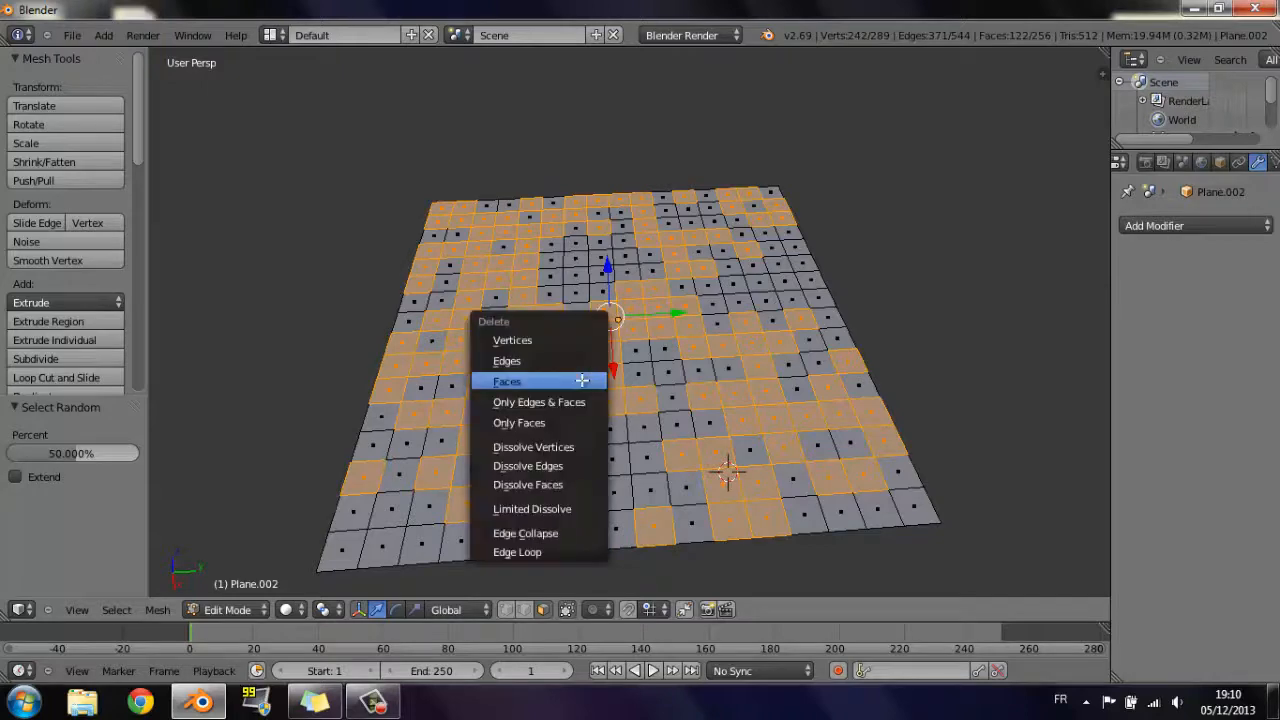
pyautogui.click(582, 381)
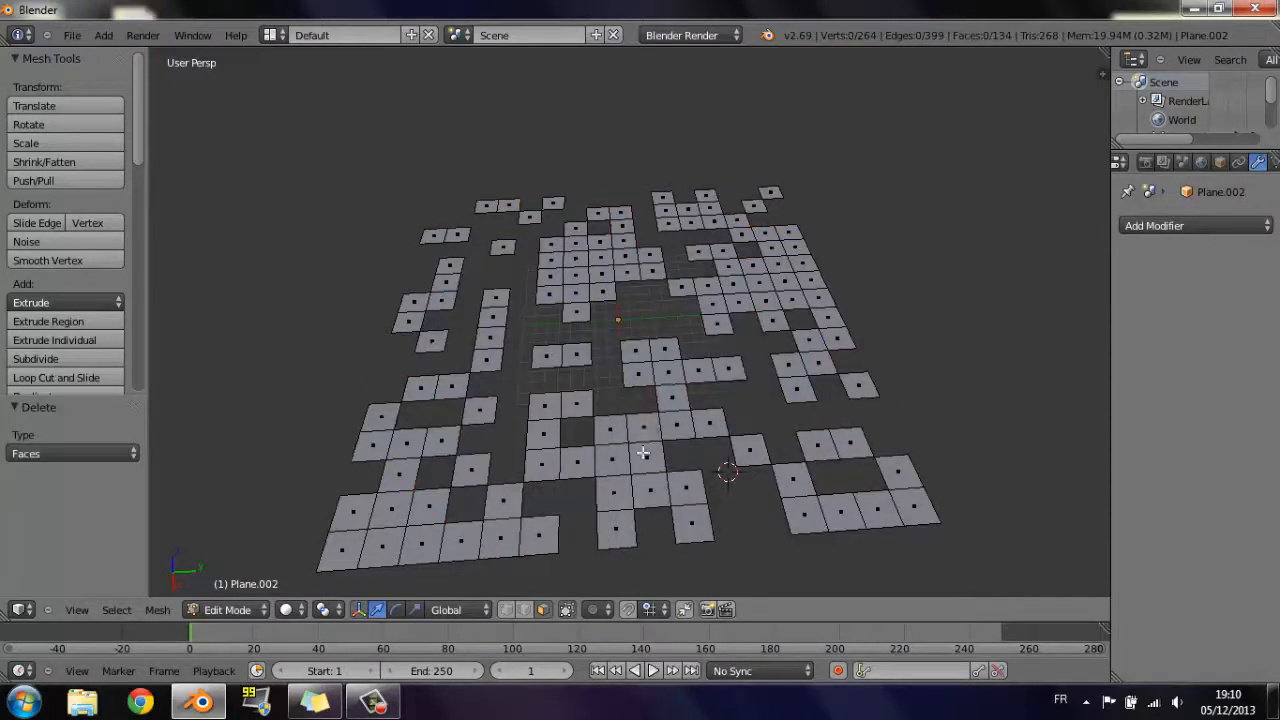
# - Return to Object Mode and compare the perforated plane with the finished block pattern on the second layer
pyautogui.moveTo(643, 453)
pyautogui.mouseDown(button='middle')
pyautogui.moveTo(659, 430)
pyautogui.moveTo(634, 438)
pyautogui.mouseUp(button='middle')
pyautogui.press('Tab')
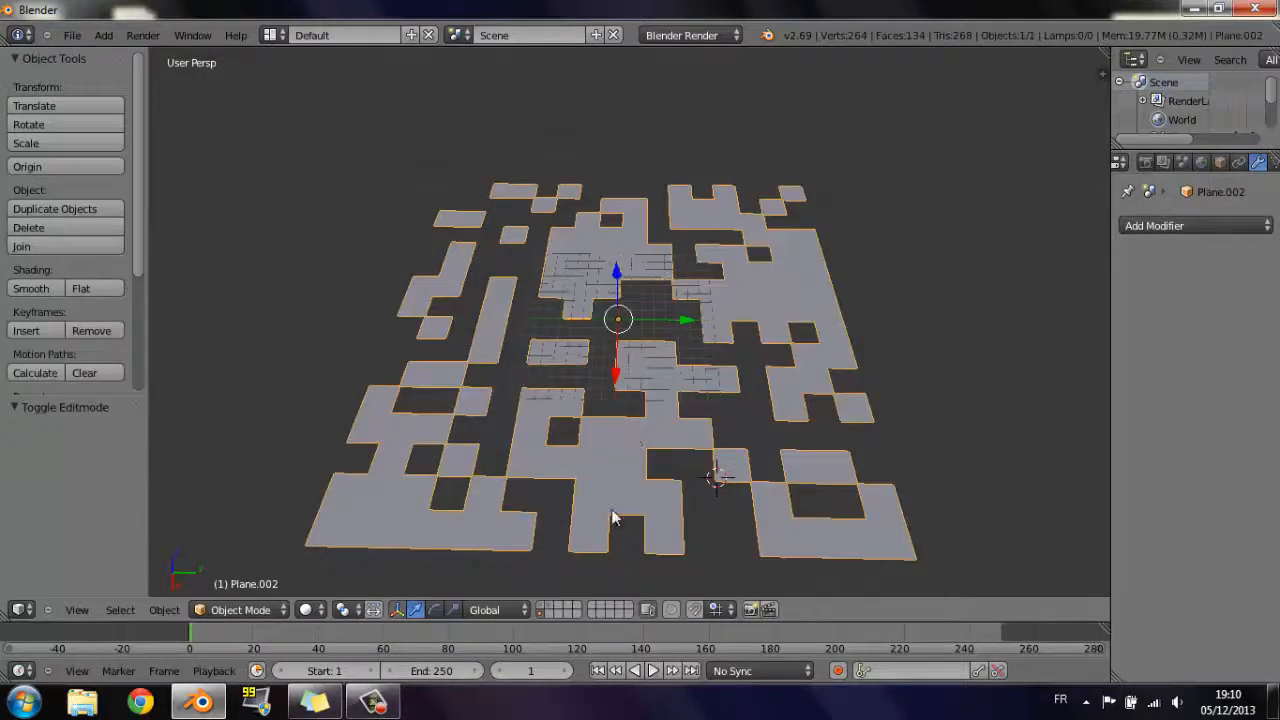
pyautogui.click(547, 606)
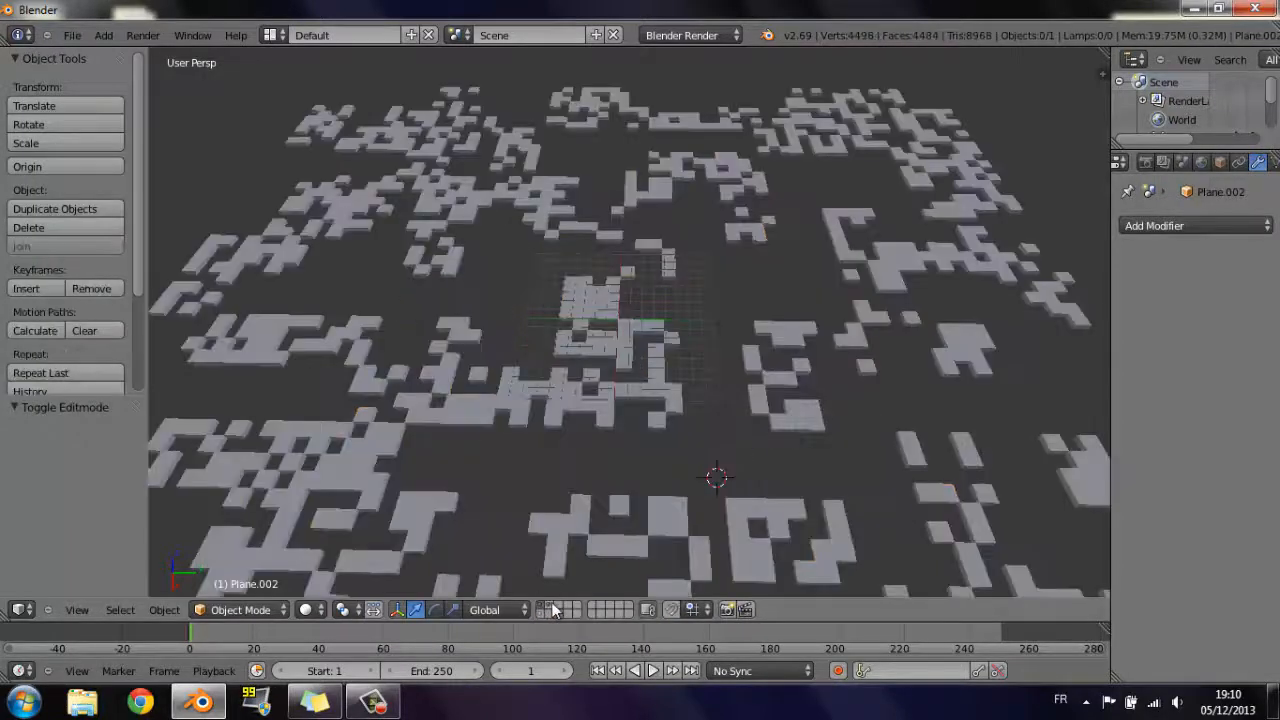
pyautogui.click(538, 612)
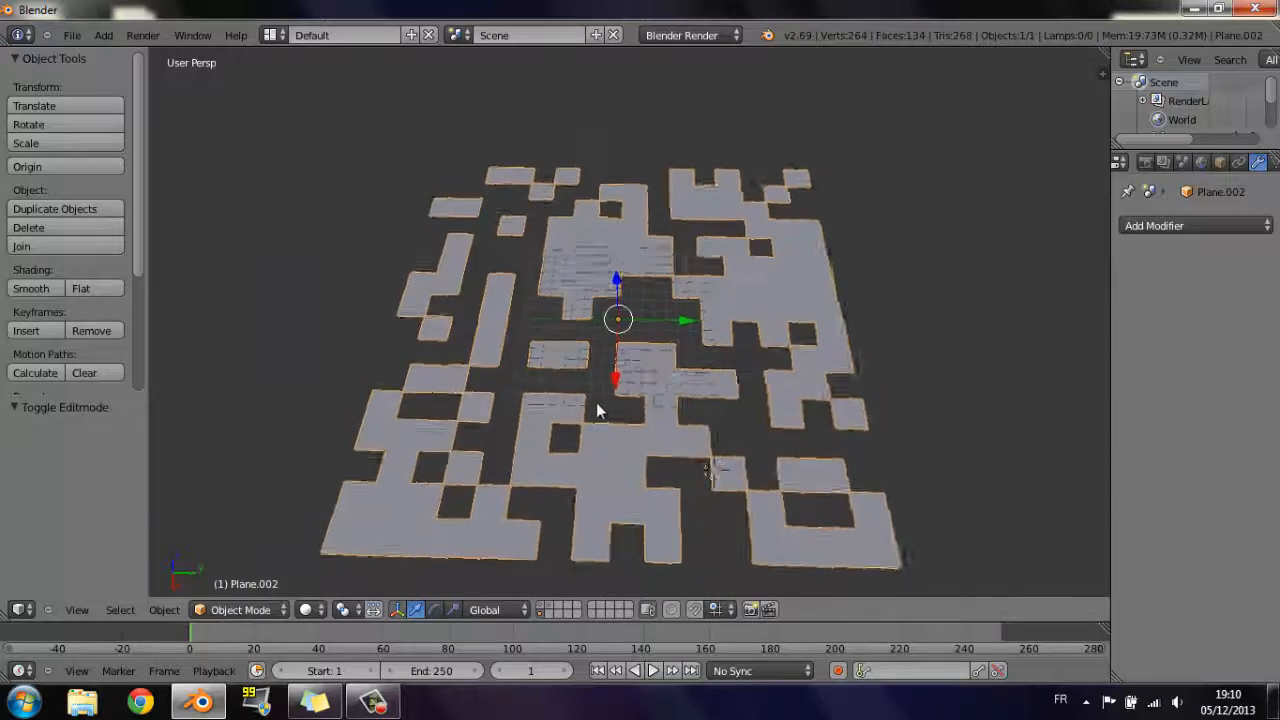
pyautogui.moveTo(596, 404); pyautogui.dragTo(610, 428, button='middle')
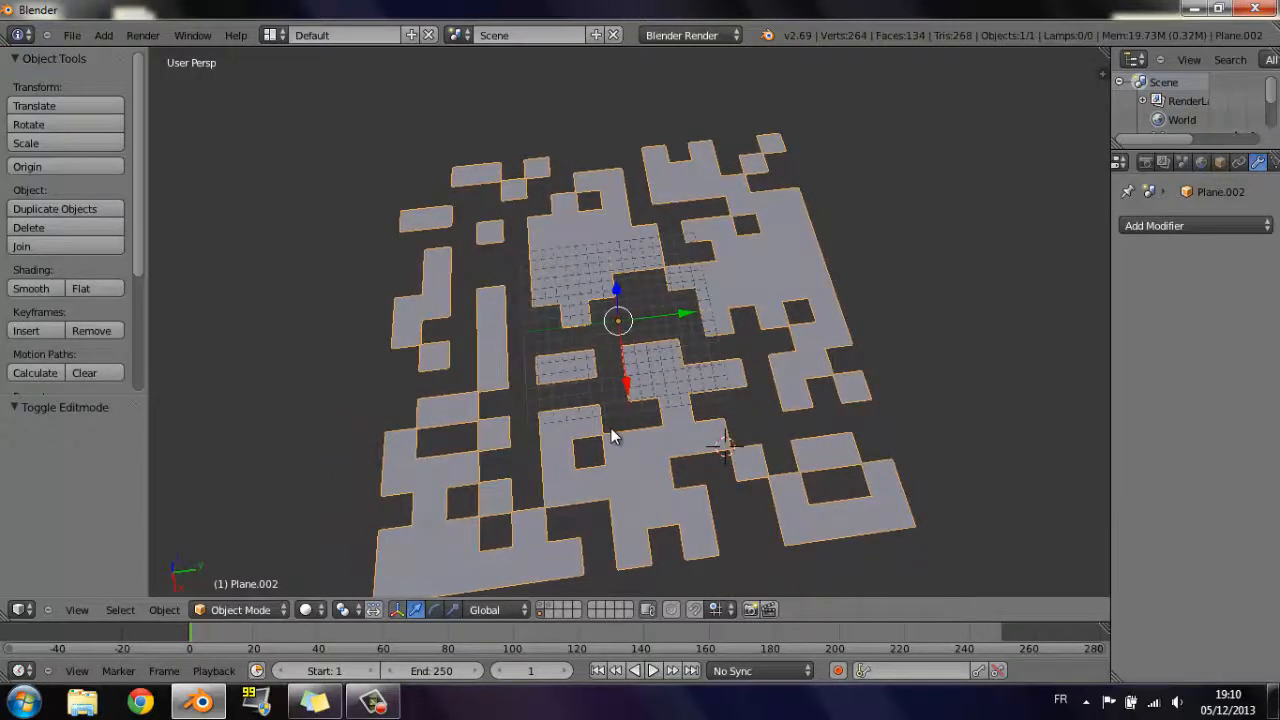
# - In Edit Mode, select all remaining faces of the plane and subdivide them with one cut
pyautogui.press('Tab')
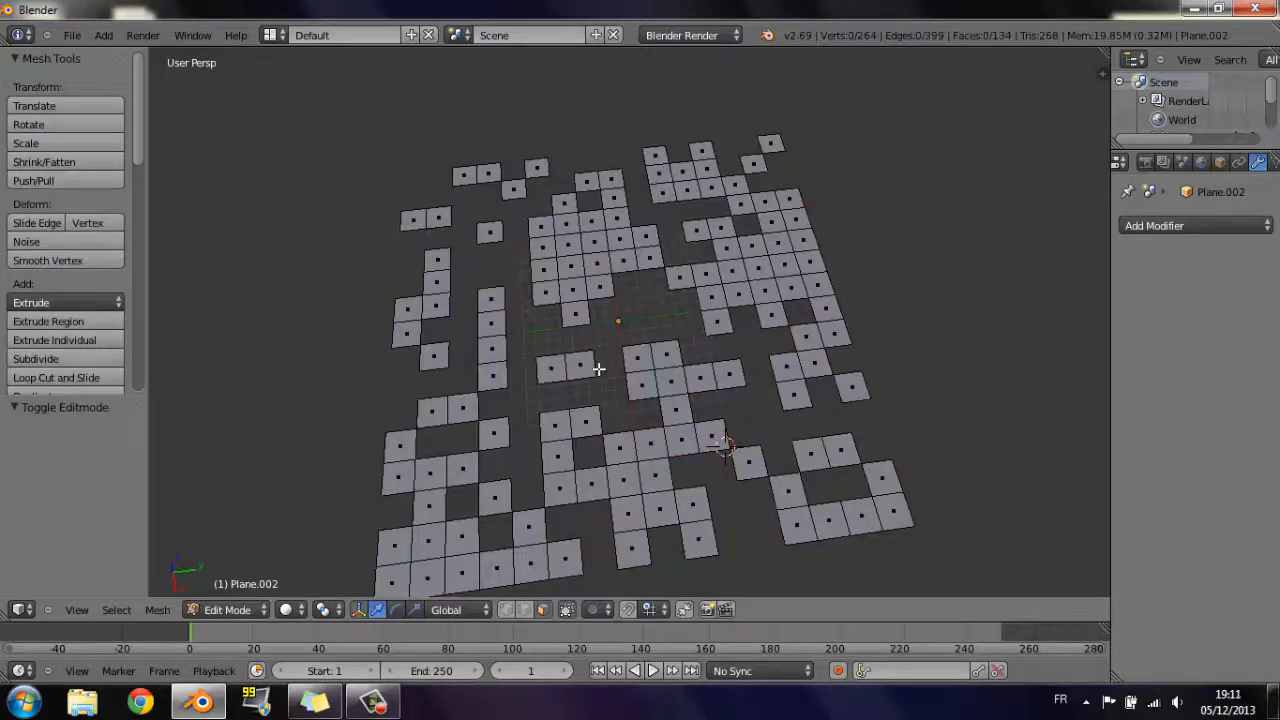
pyautogui.press('a')
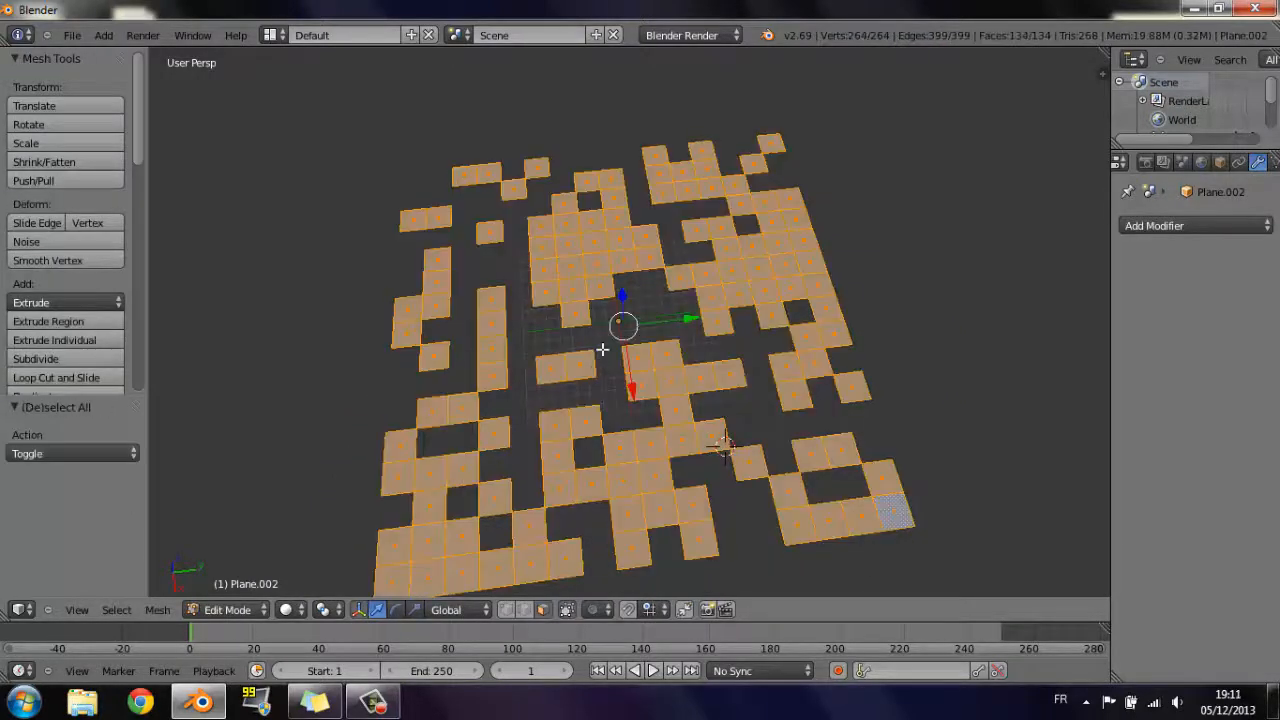
pyautogui.click(91, 359)
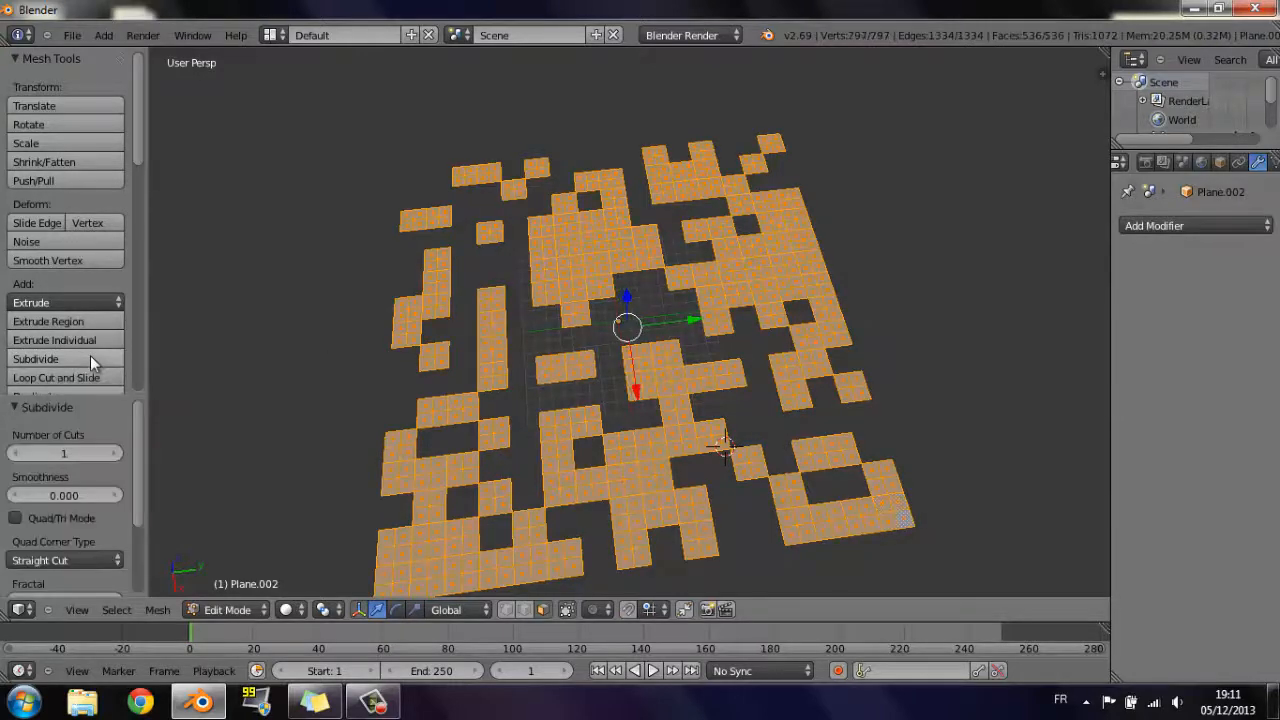
# - Subdivide the plane's faces again with one cut, randomly select 50% of them, and delete the selected faces
pyautogui.click(90, 358)
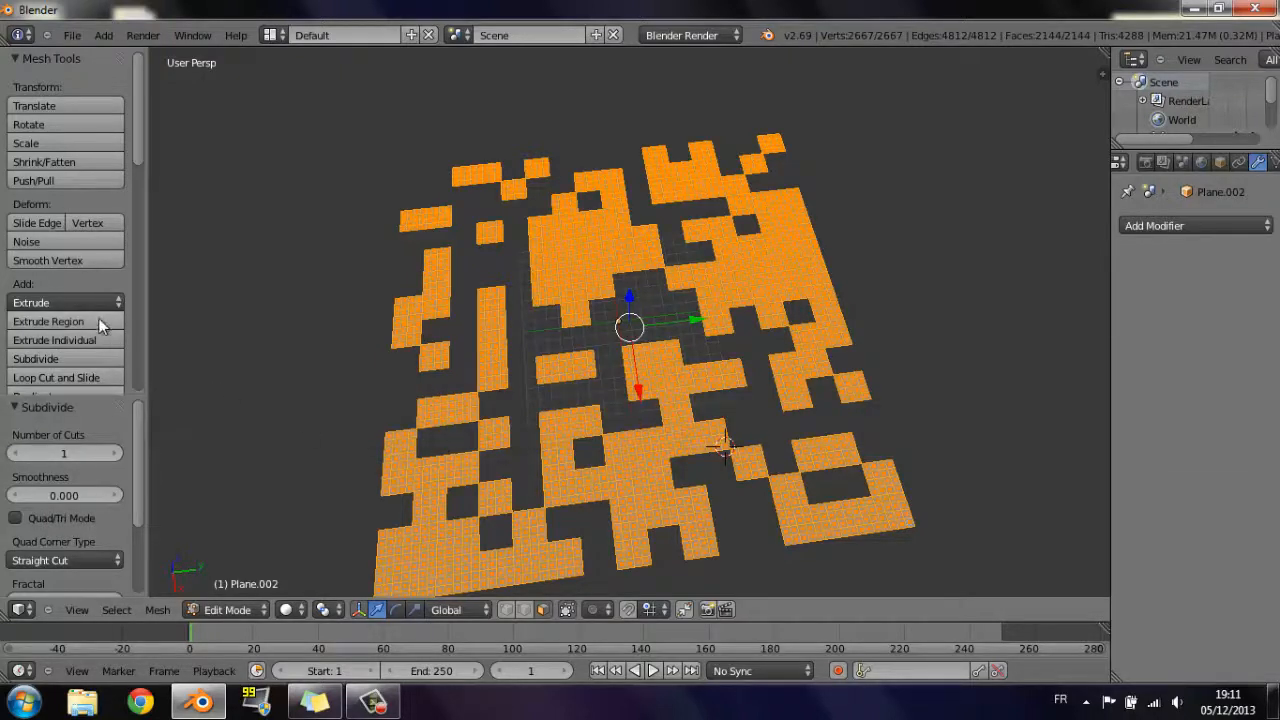
pyautogui.click(116, 609)
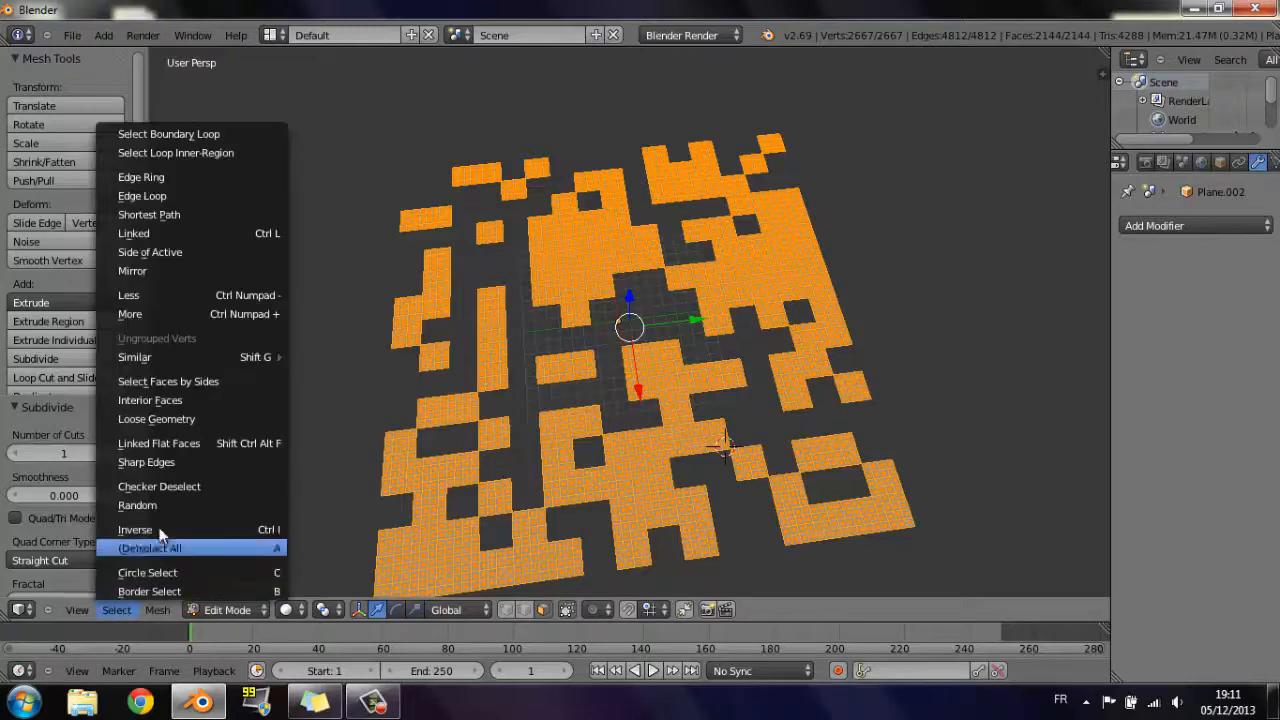
pyautogui.click(168, 505)
pyautogui.press('x')
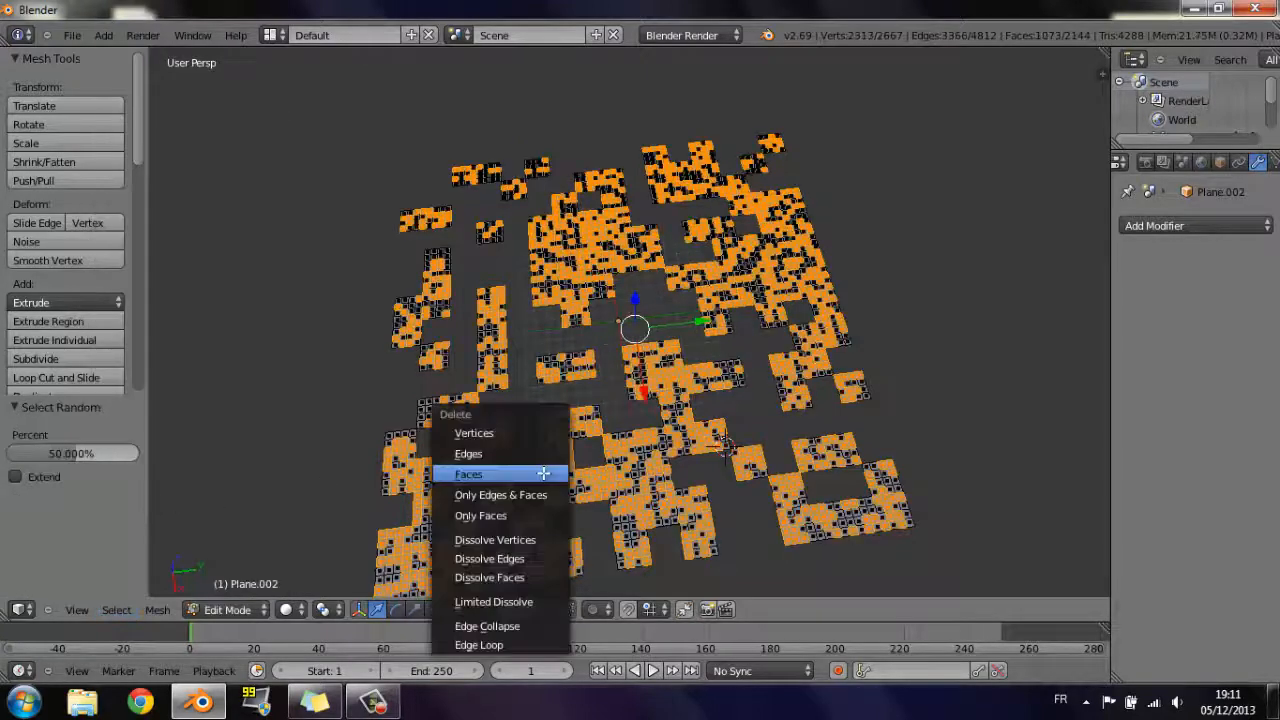
pyautogui.click(543, 473)
pyautogui.scroll(2, 634, 445)
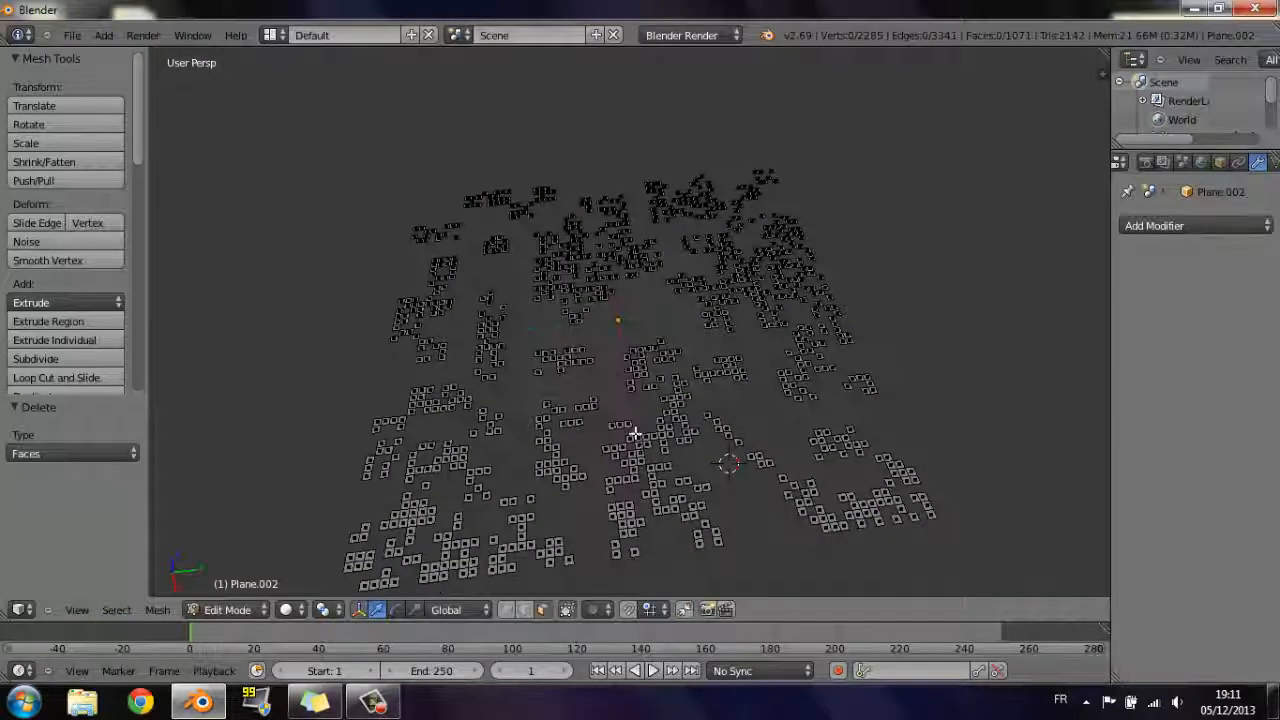
# - Return to Object Mode and inspect the fragmented plane from above and at a low angle
pyautogui.press('Tab')
pyautogui.scroll(5, 632, 438)
pyautogui.keyDown('shift'); pyautogui.moveTo(585, 375); pyautogui.dragTo(673, 508, button='middle'); pyautogui.keyUp('shift')
pyautogui.scroll(-6, 673, 512)
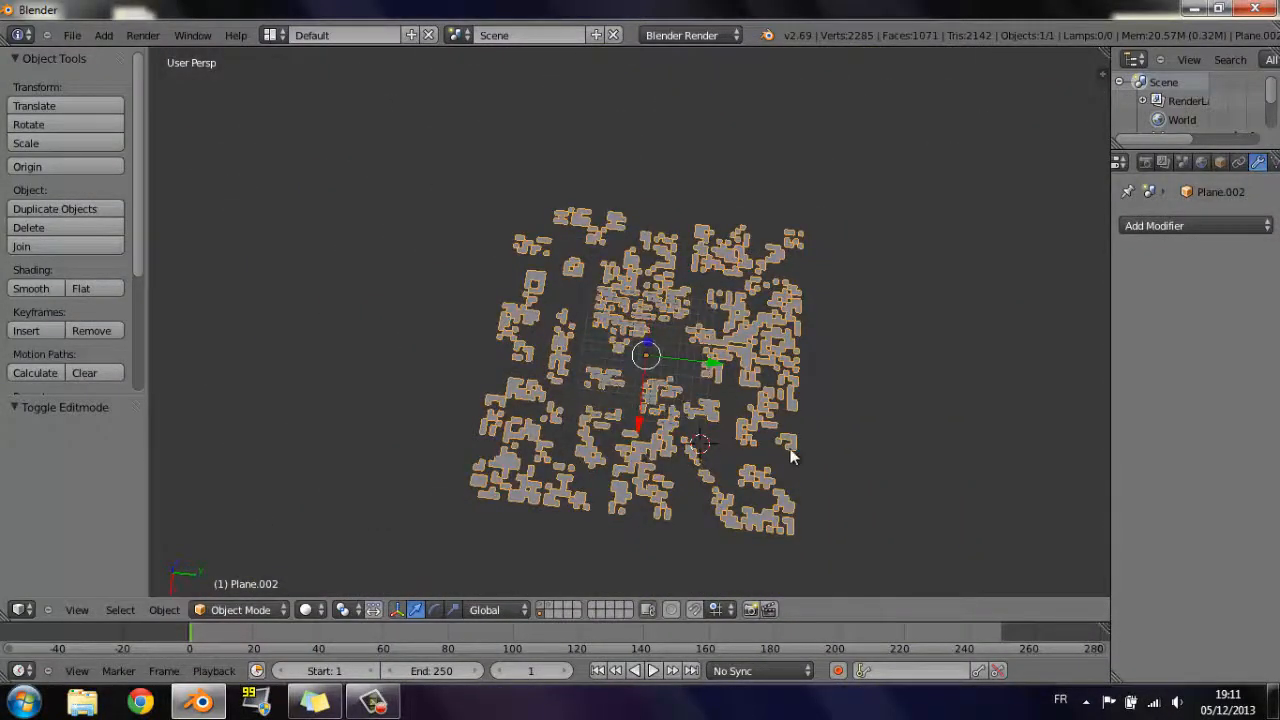
pyautogui.scroll(5, 790, 455)
pyautogui.moveTo(790, 457); pyautogui.dragTo(837, 300, button='middle')
pyautogui.moveTo(842, 384); pyautogui.dragTo(560, 560, button='middle')
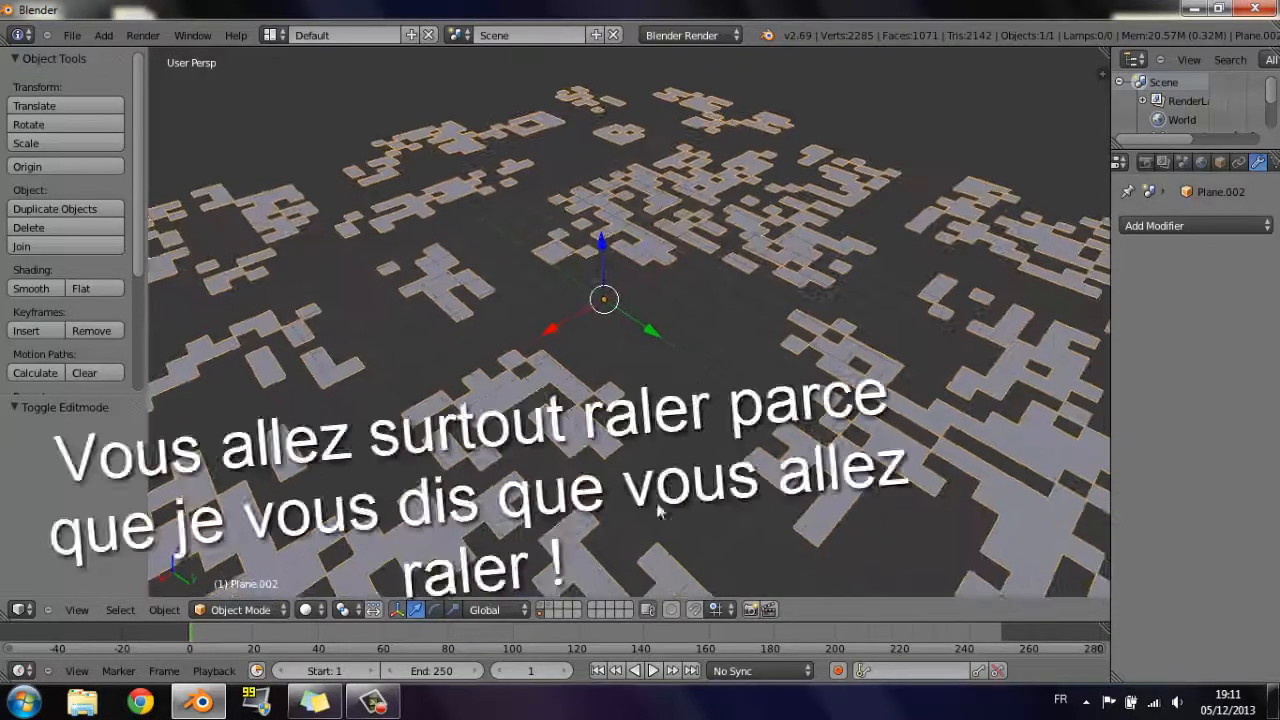
# - Compare the flat plane on the first layer with the thick finished blocks on the second layer
pyautogui.click(542, 606)
pyautogui.moveTo(602, 415); pyautogui.dragTo(643, 349, button='middle')
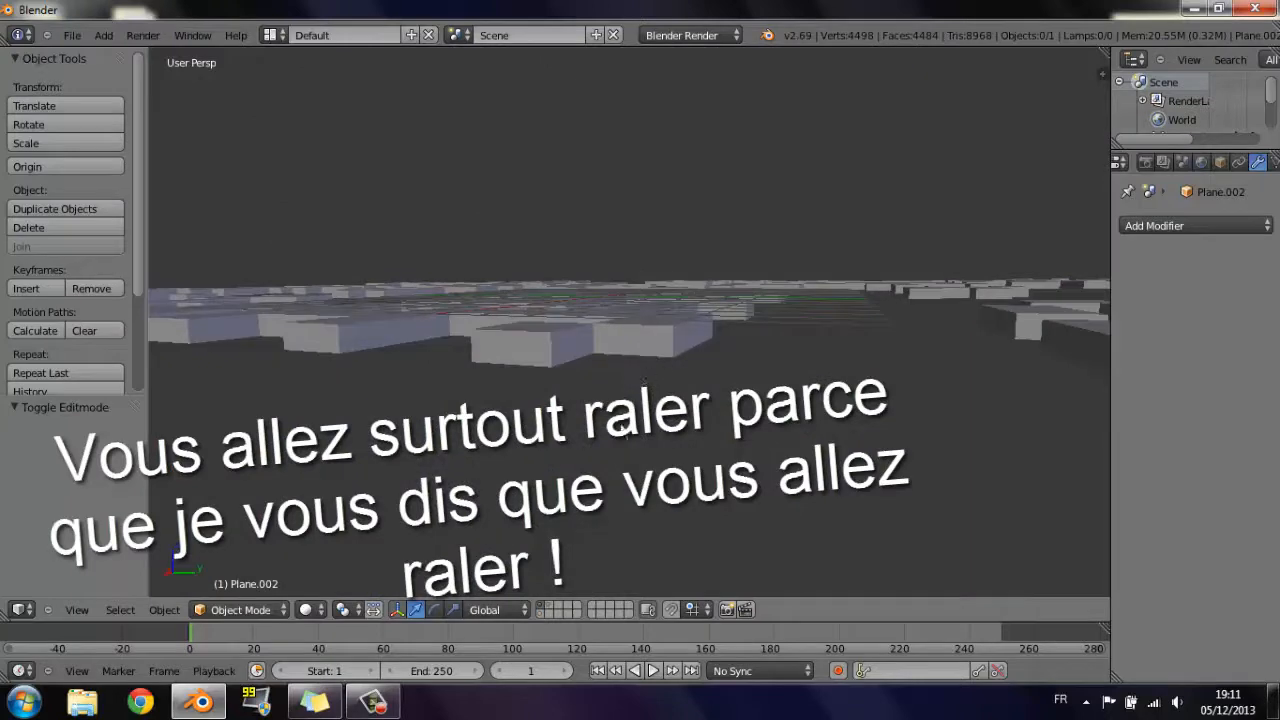
pyautogui.click(550, 606)
pyautogui.moveTo(632, 258); pyautogui.dragTo(620, 335, button='middle')
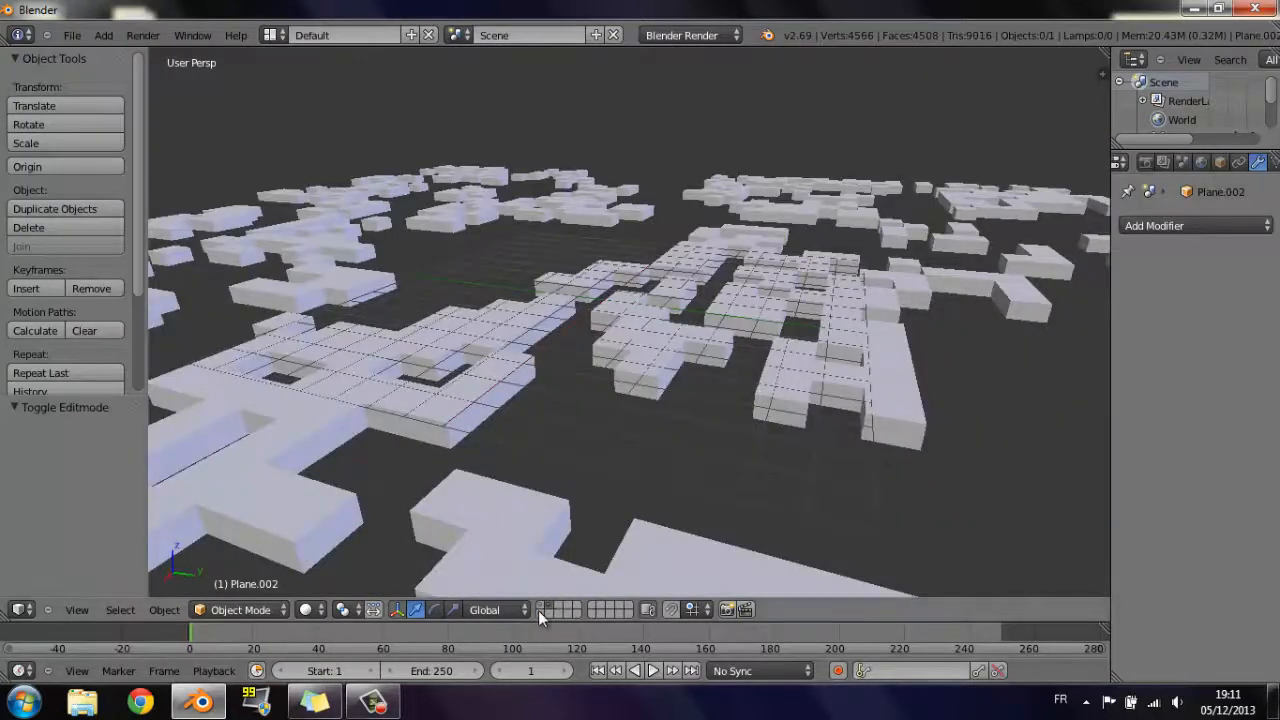
pyautogui.click(538, 610)
pyautogui.keyDown('shift'); pyautogui.moveTo(652, 445); pyautogui.dragTo(683, 462, button='middle'); pyautogui.keyUp('shift')
pyautogui.scroll(-3, 645, 428)
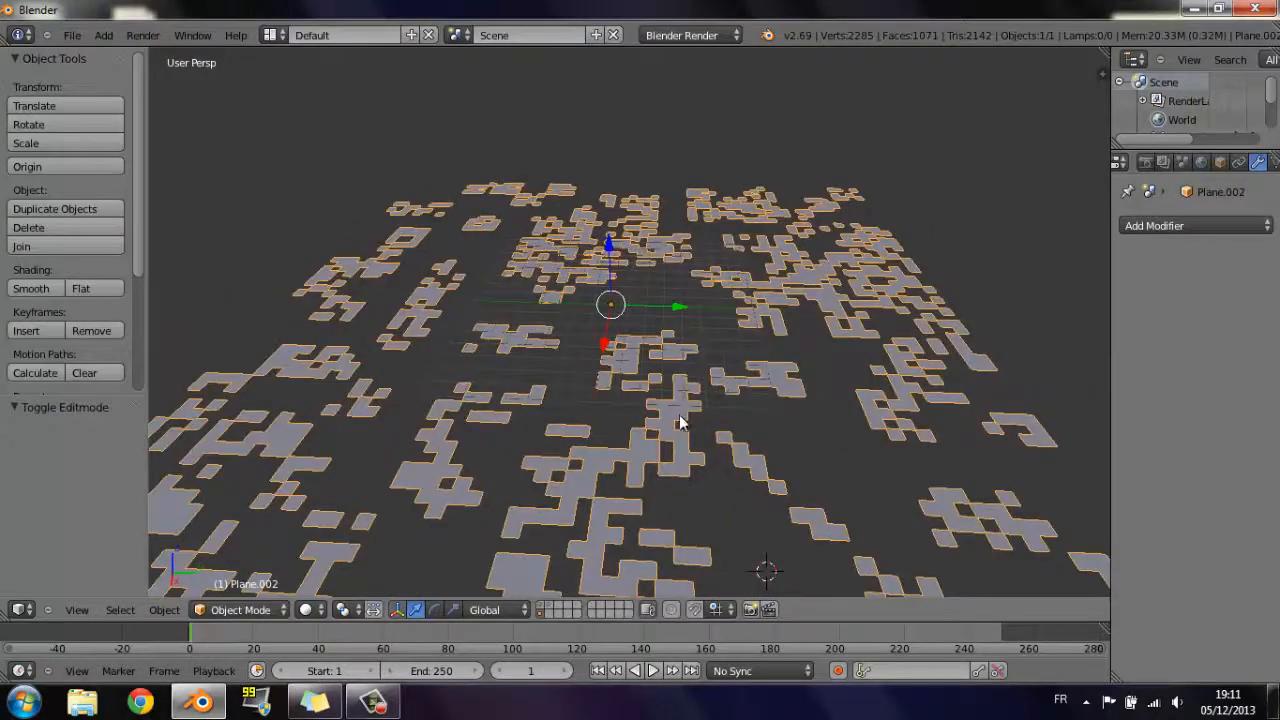
# - In Edit Mode, try extruding all of the plane's faces upward, undo the extrusion, and return to Object Mode
pyautogui.press('Tab')
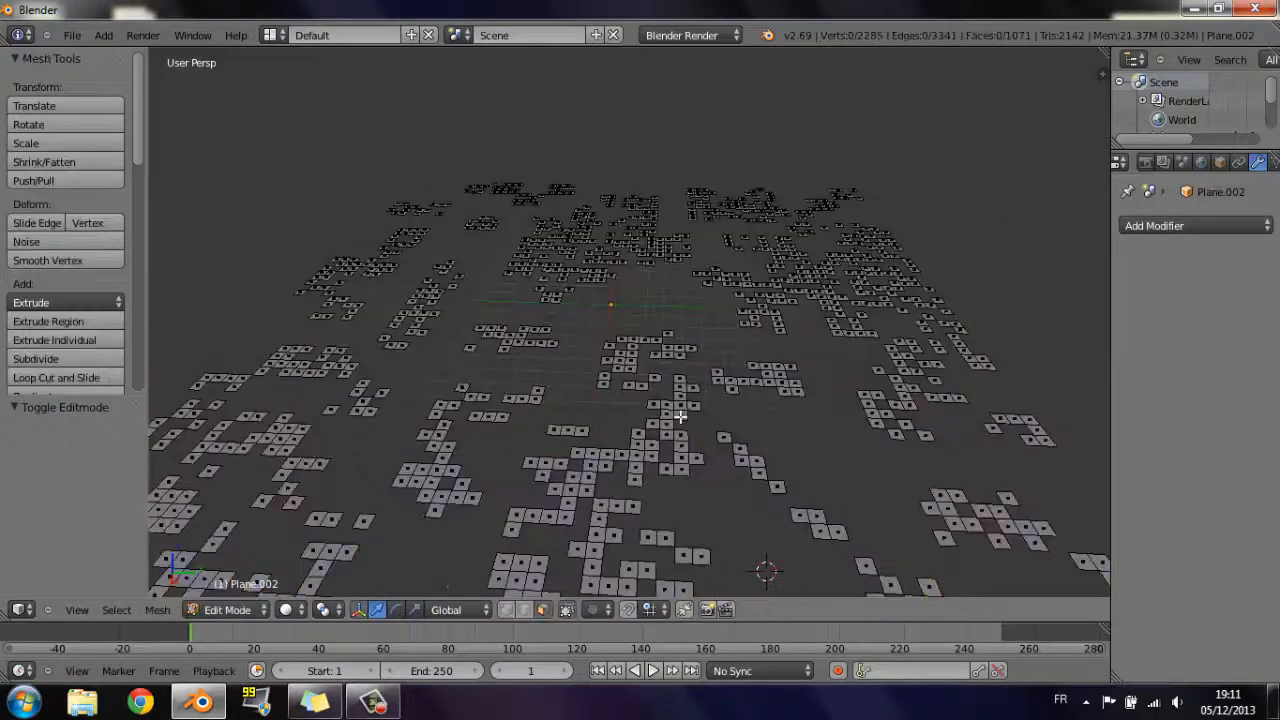
pyautogui.press('a')
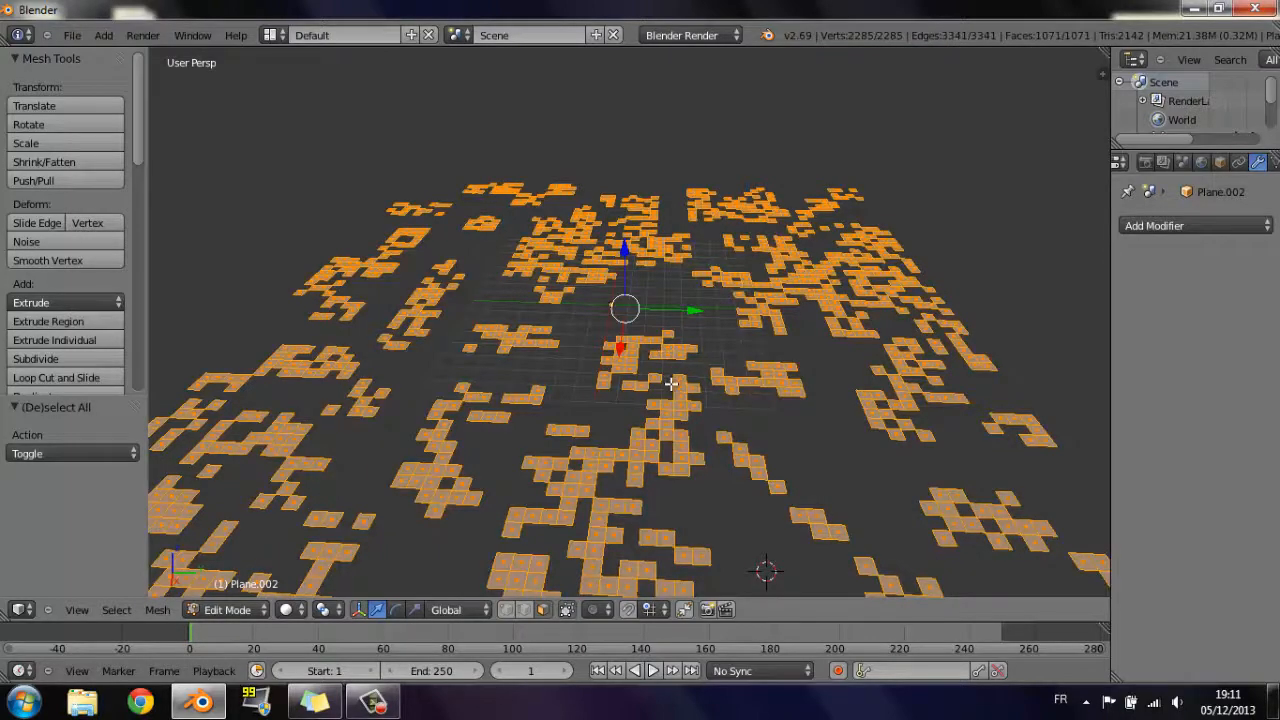
pyautogui.press('e')
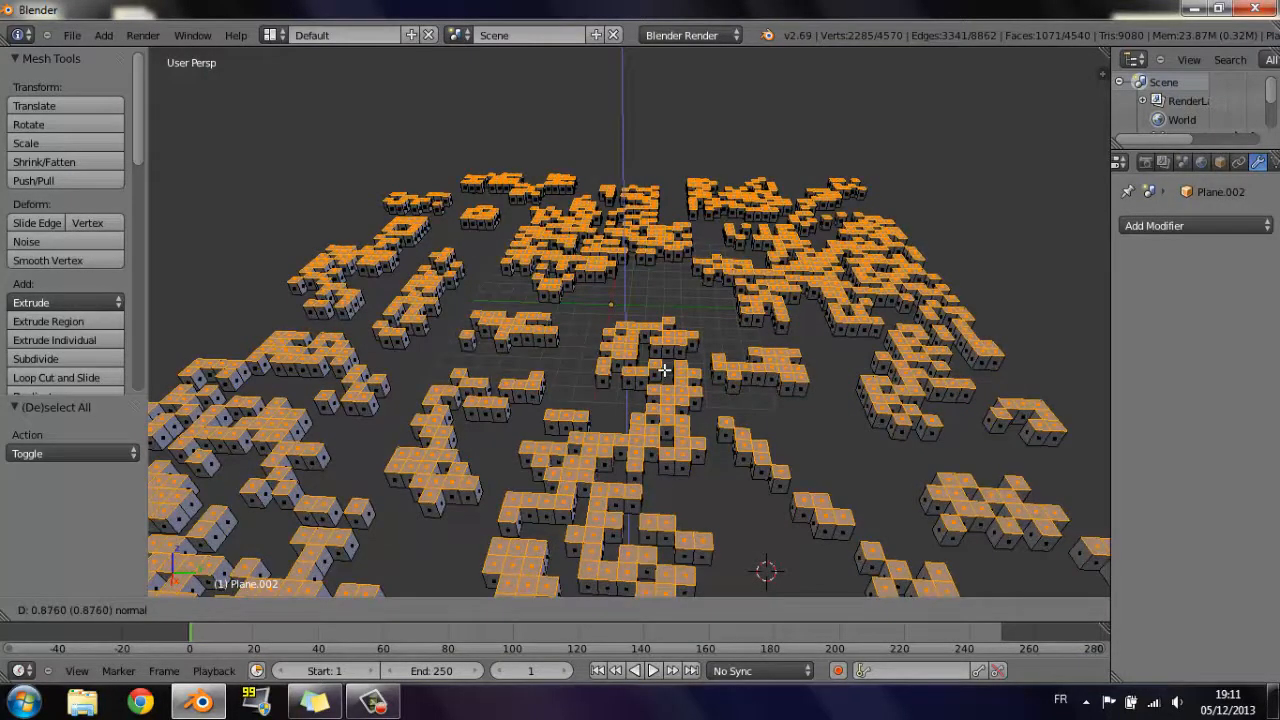
pyautogui.rightClick(664, 370)
pyautogui.hotkey('ctrl', 'z')
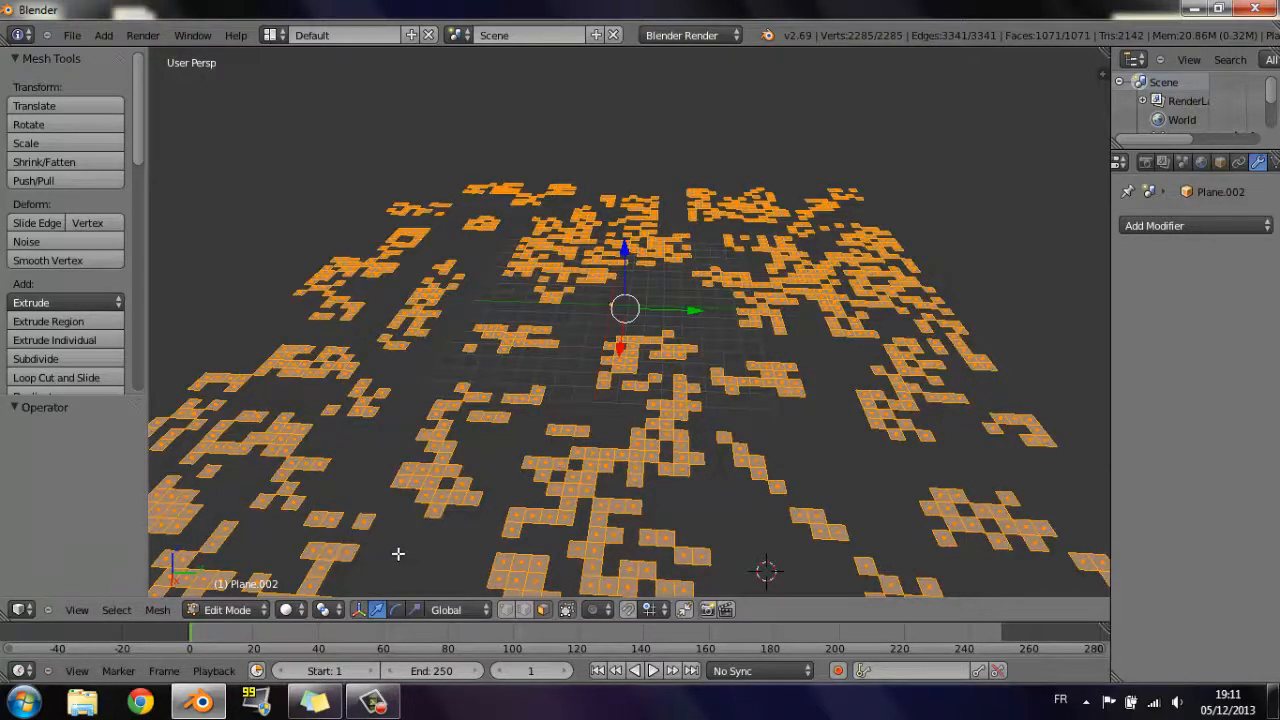
pyautogui.press('Tab')
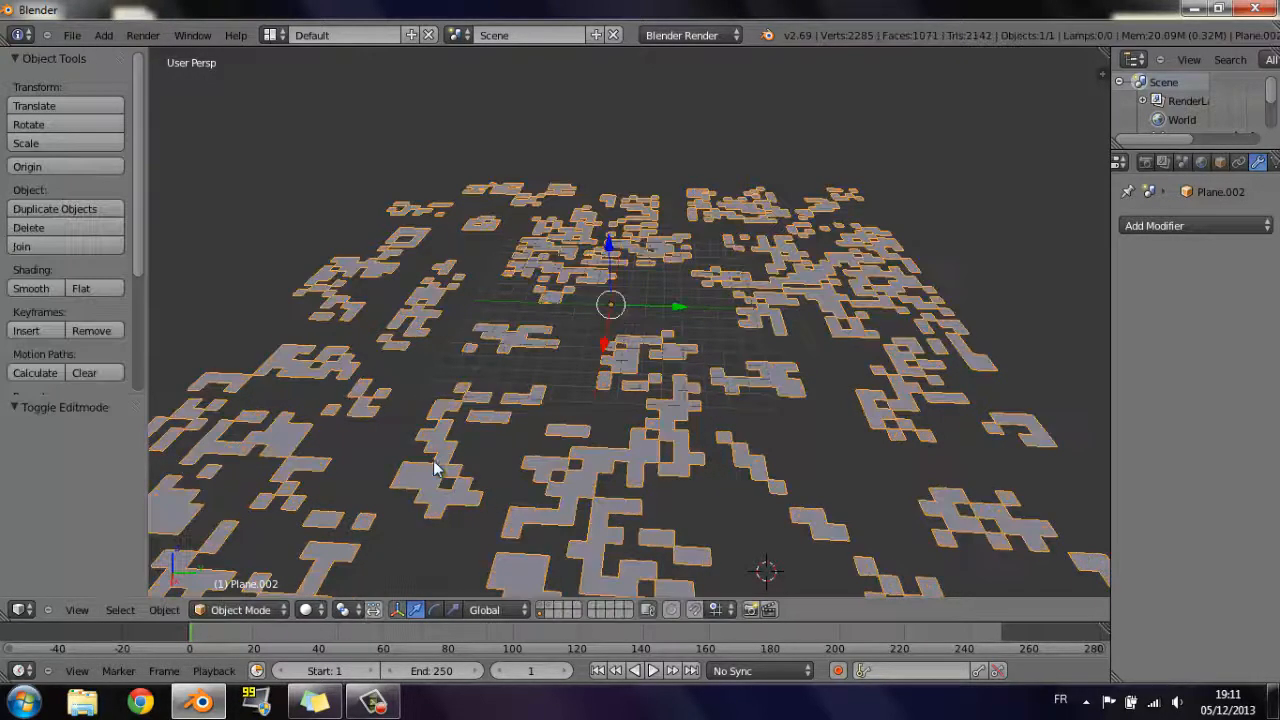
# - Add a Solidify modifier to the fragmented plane to give its faces thickness
pyautogui.click(1145, 162)
pyautogui.click(1259, 163)
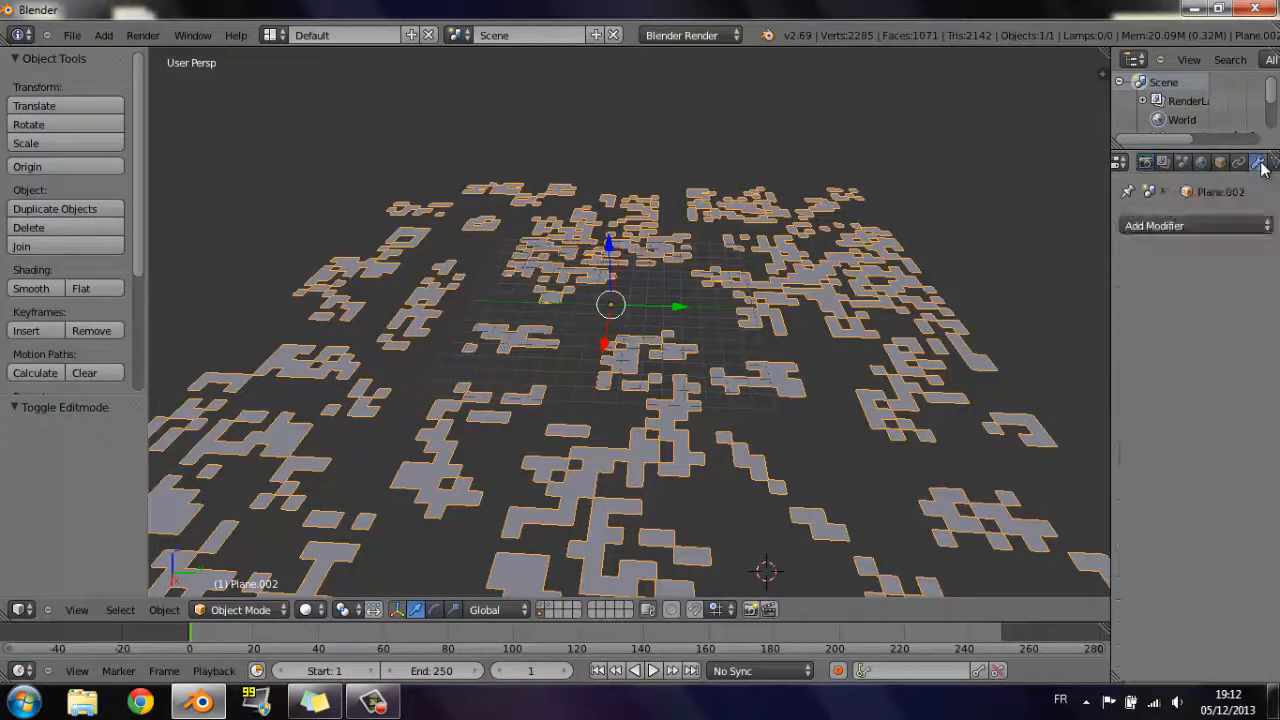
pyautogui.click(1238, 226)
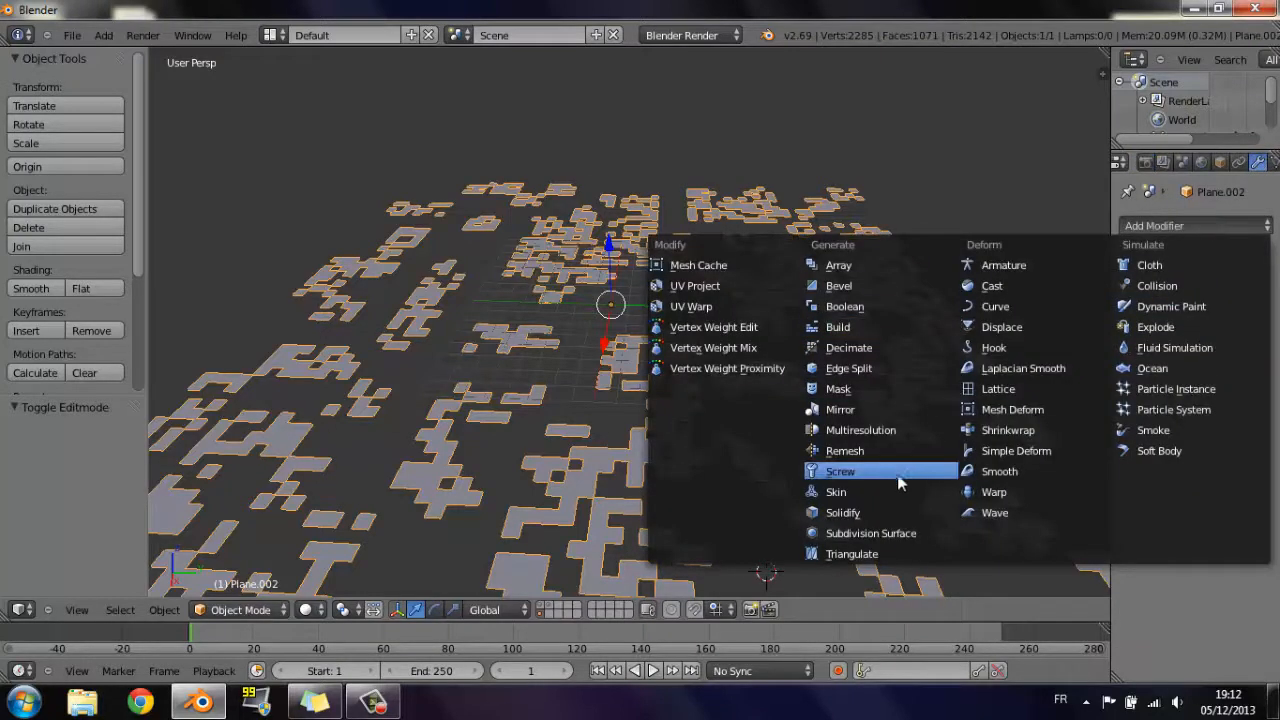
pyautogui.click(870, 514)
pyautogui.moveTo(932, 512); pyautogui.dragTo(893, 404, button='middle')
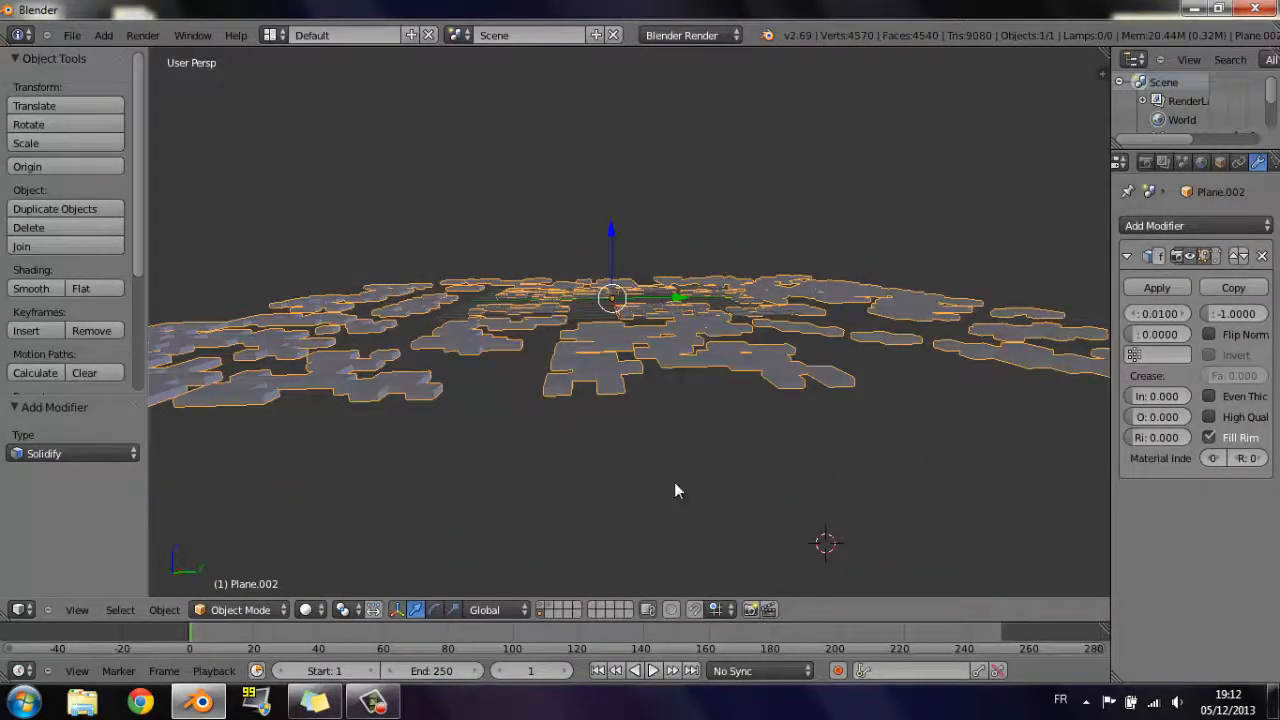
# - Thicken the solidified blocks by scaling the object along Z by about 1.622
pyautogui.click(455, 612)
pyautogui.moveTo(598, 368); pyautogui.dragTo(614, 323, button='middle')
pyautogui.moveTo(613, 236); pyautogui.dragTo(611, 187)
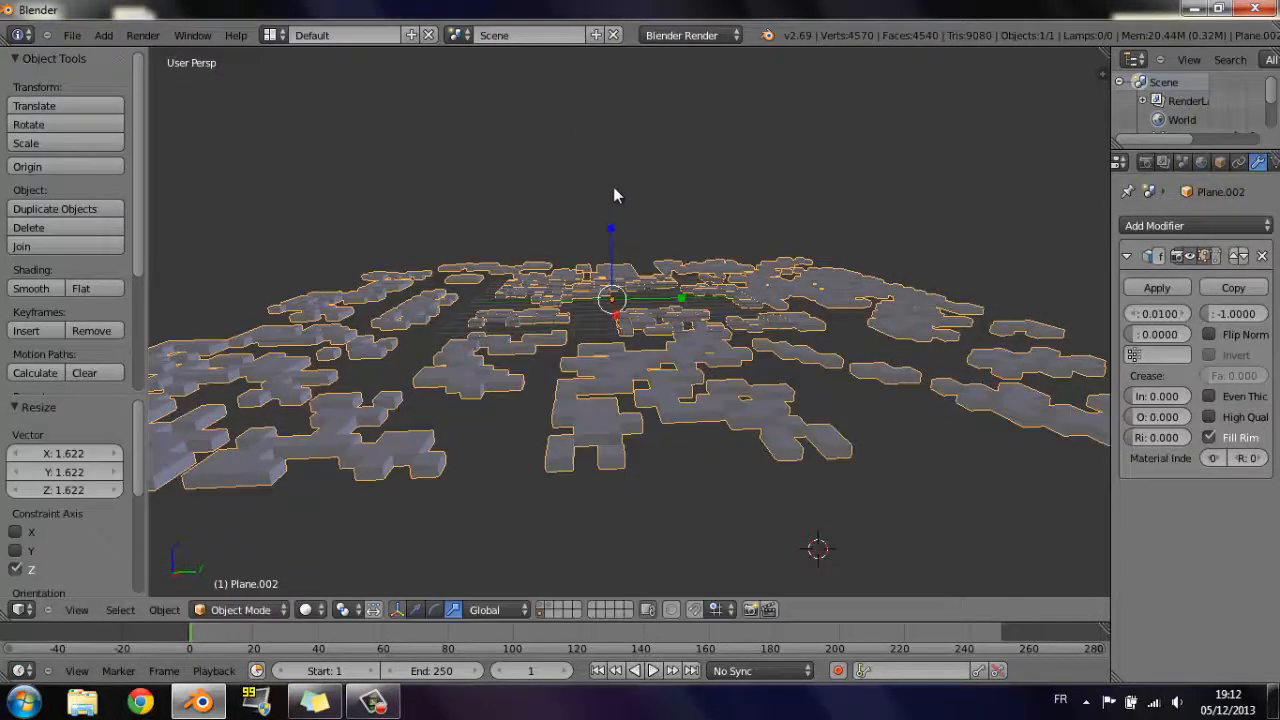
# - Examine the solidified mesh from above and below in Edit Mode, and return to Object Mode
pyautogui.press('Tab')
pyautogui.scroll(5, 724, 452)
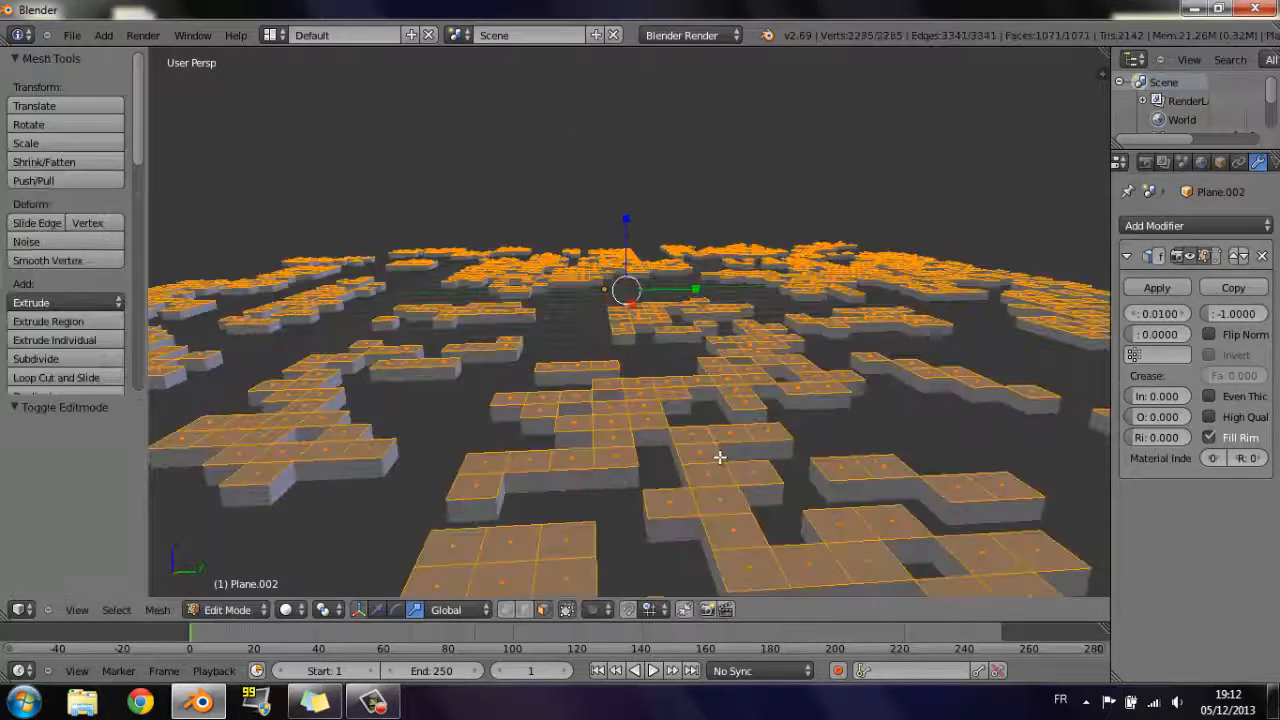
pyautogui.moveTo(665, 434); pyautogui.dragTo(705, 122, button='middle')
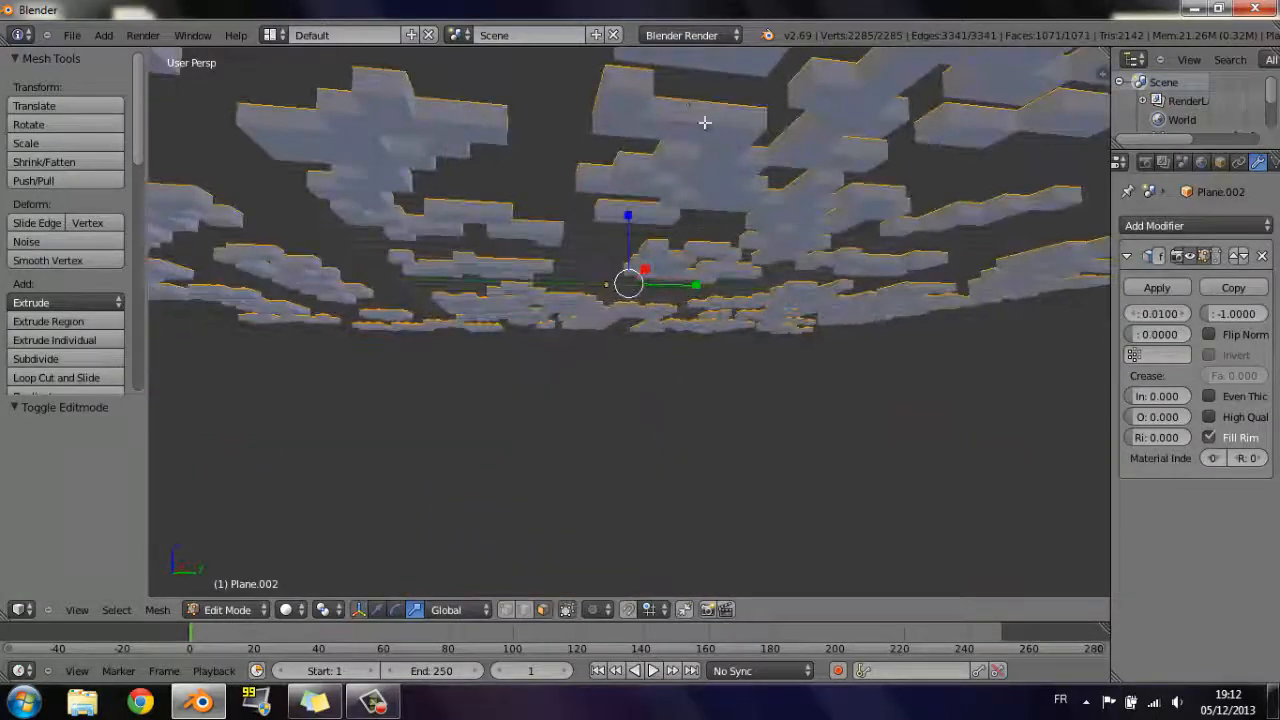
pyautogui.moveTo(716, 173); pyautogui.dragTo(682, 276, button='middle')
pyautogui.press('Tab')
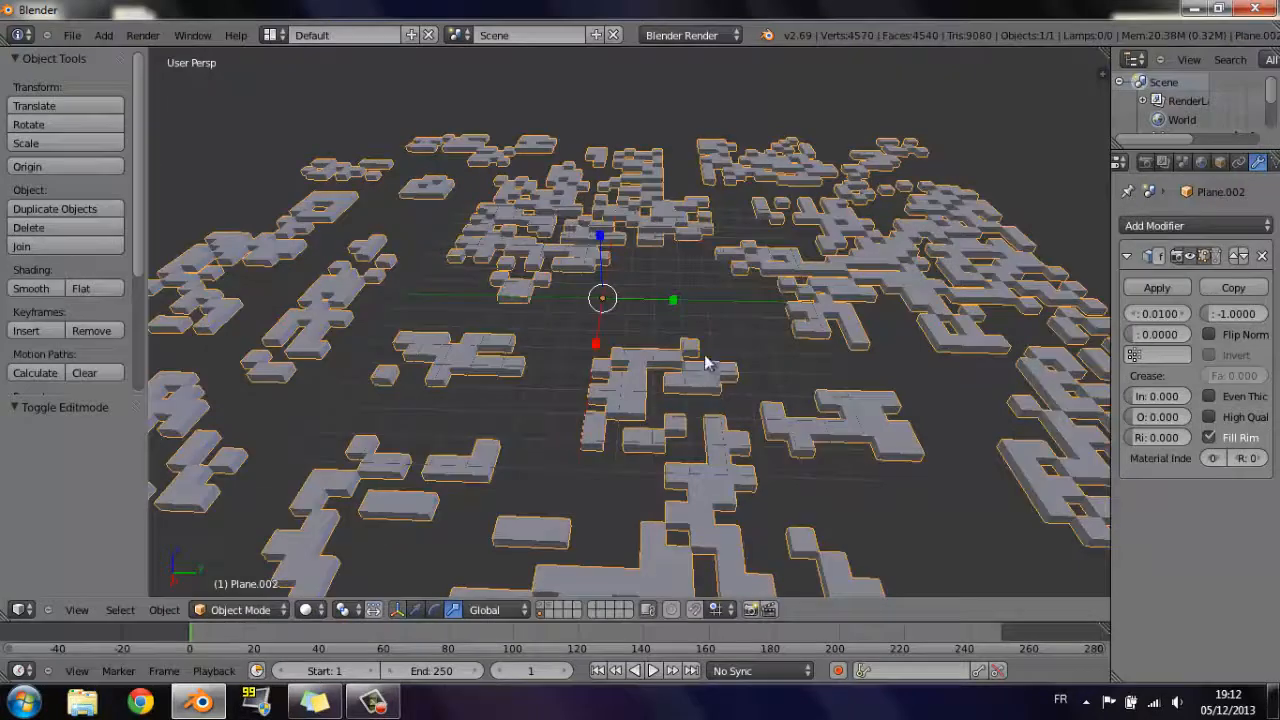
pyautogui.moveTo(694, 360); pyautogui.dragTo(686, 343, button='middle')
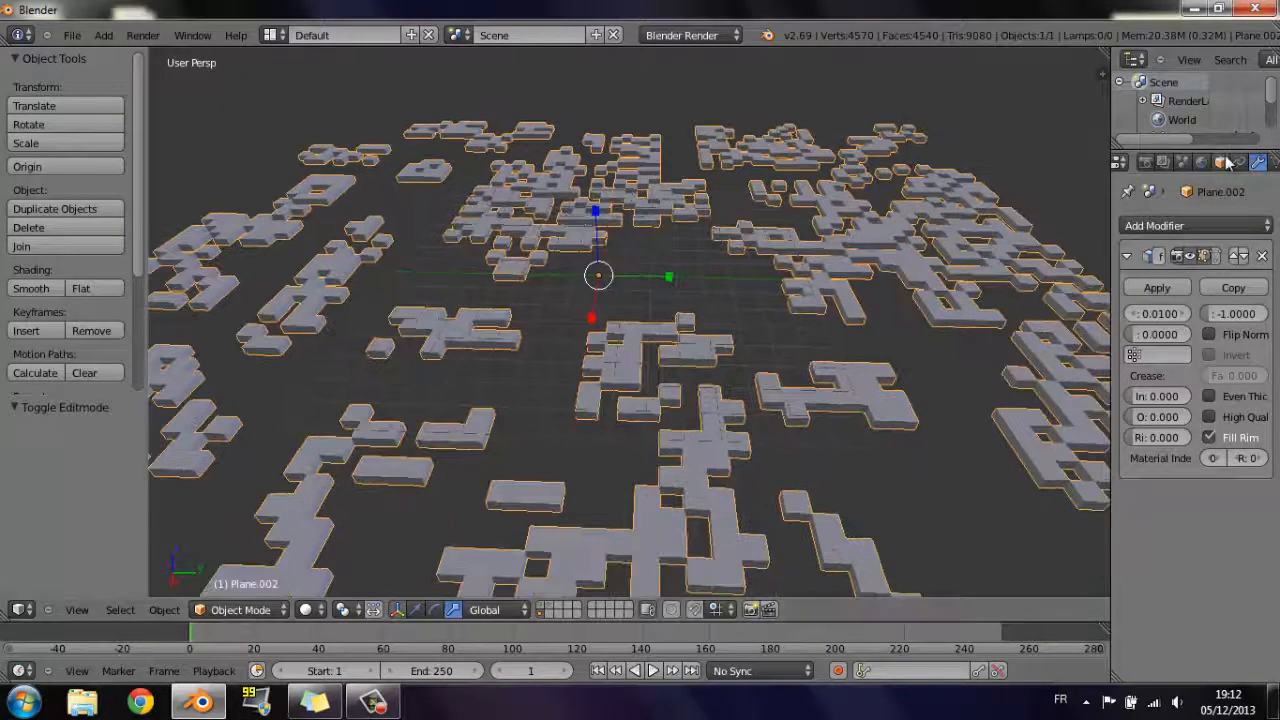
# - Create a new material with a white diffuse color, diffuse intensity 1.000 and specular intensity 0.000
pyautogui.click(1239, 162)
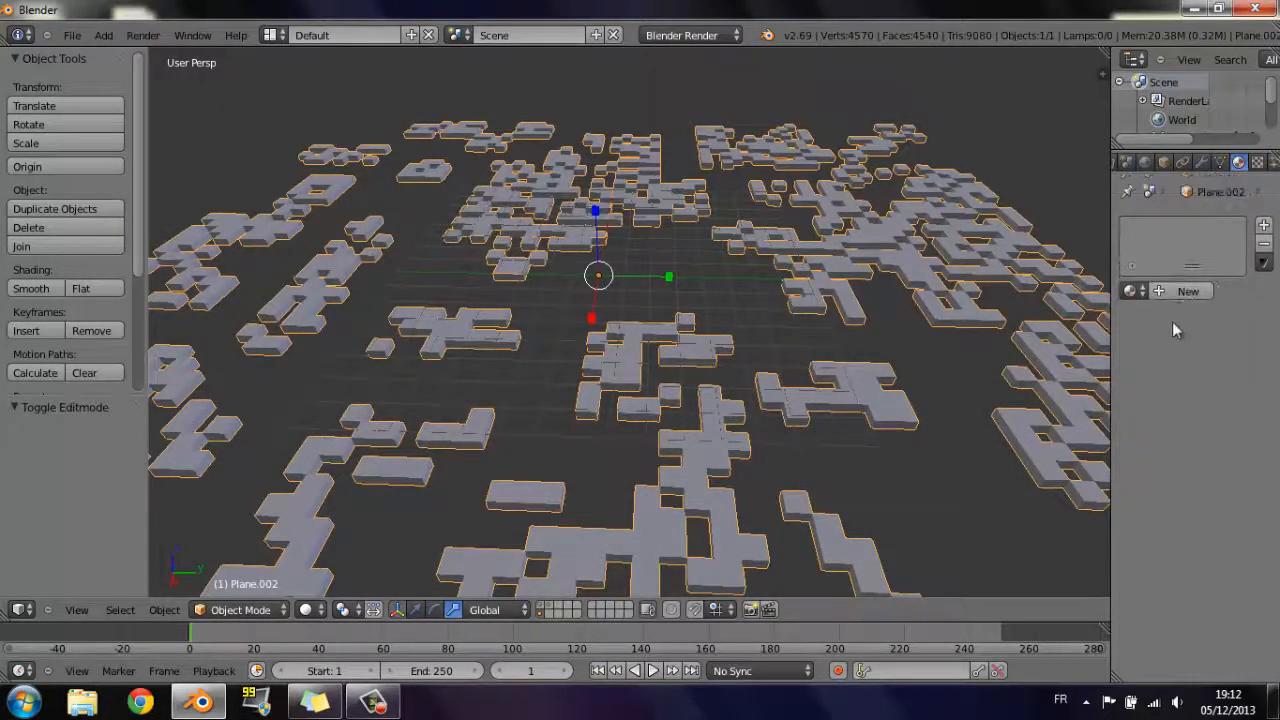
pyautogui.click(1187, 291)
pyautogui.click(1158, 521)
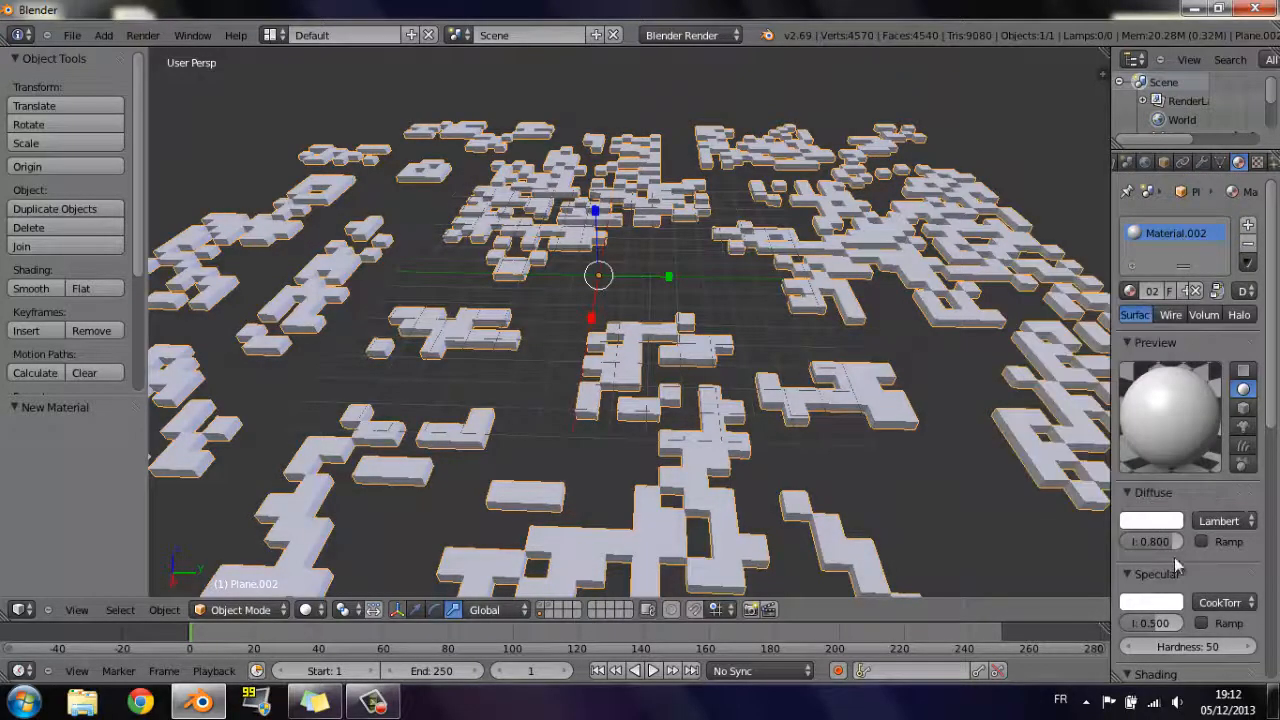
pyautogui.moveTo(1213, 545); pyautogui.dragTo(1238, 546)
pyautogui.scroll(-2, 1191, 550)
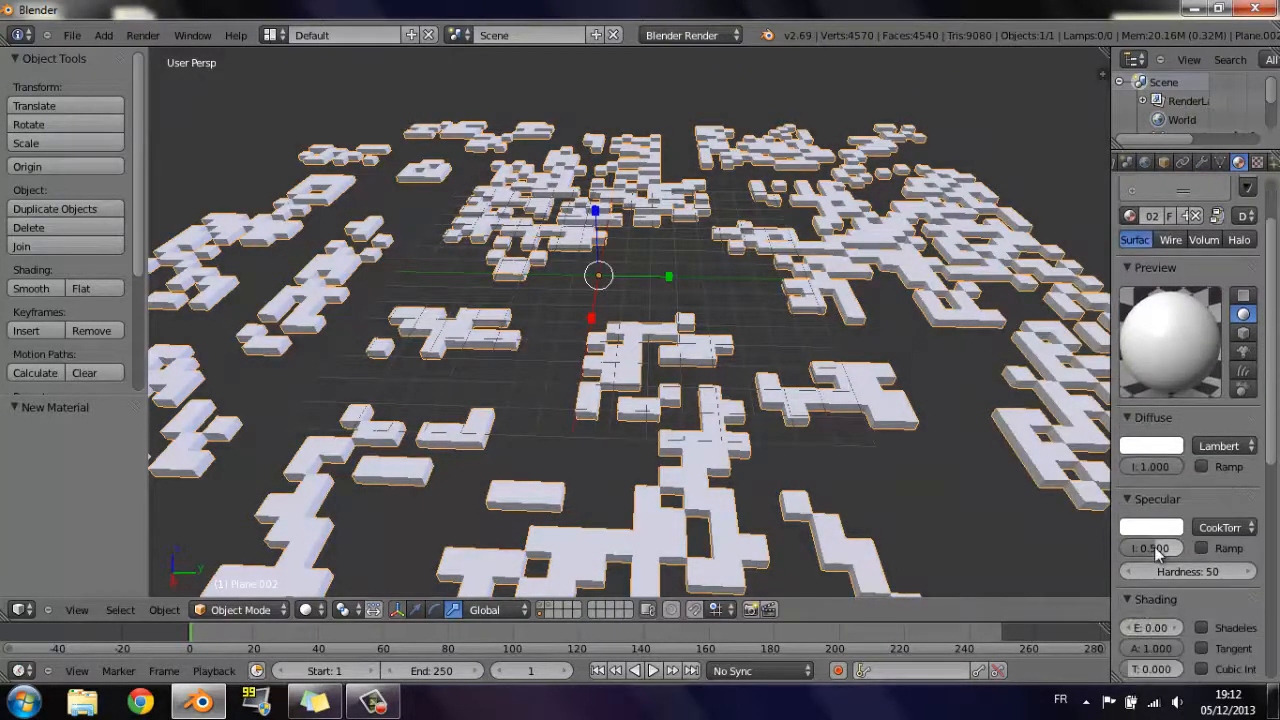
pyautogui.moveTo(1154, 546); pyautogui.dragTo(1040, 566)
# - Enable Z Transparency on the material and lower its alpha to about 0.2
pyautogui.scroll(-4, 1185, 566)
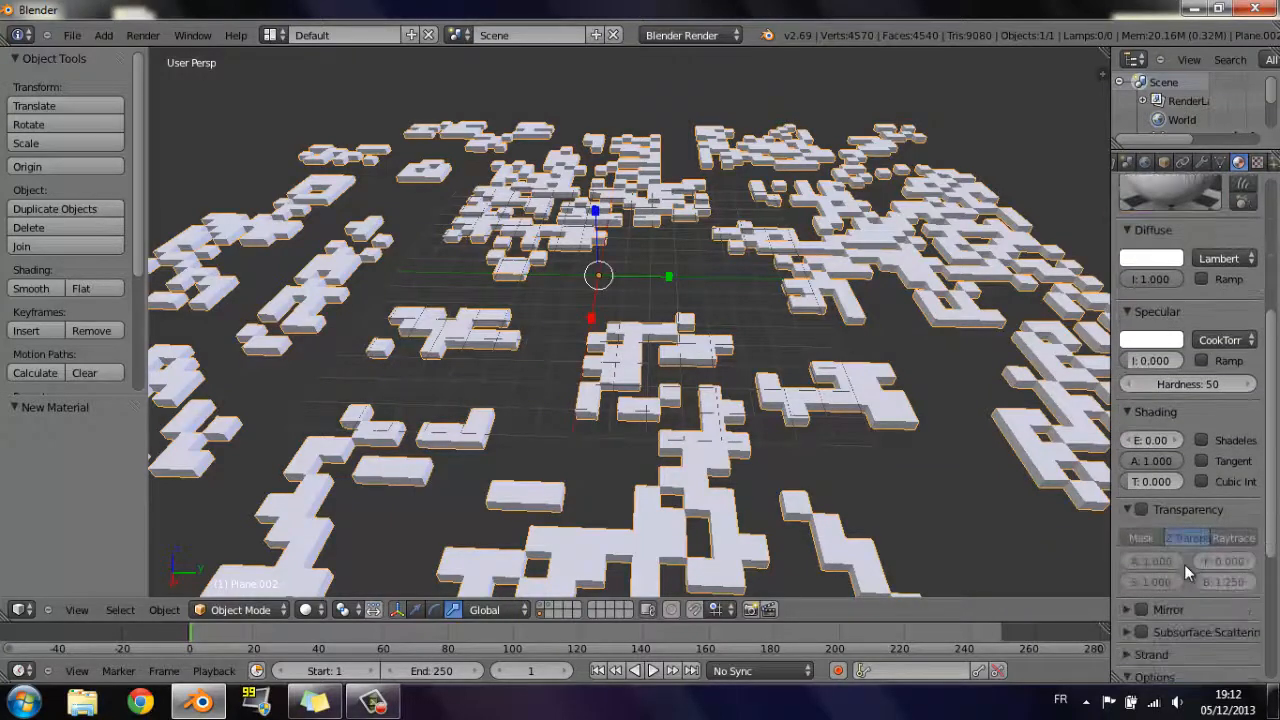
pyautogui.scroll(-3, 1181, 559)
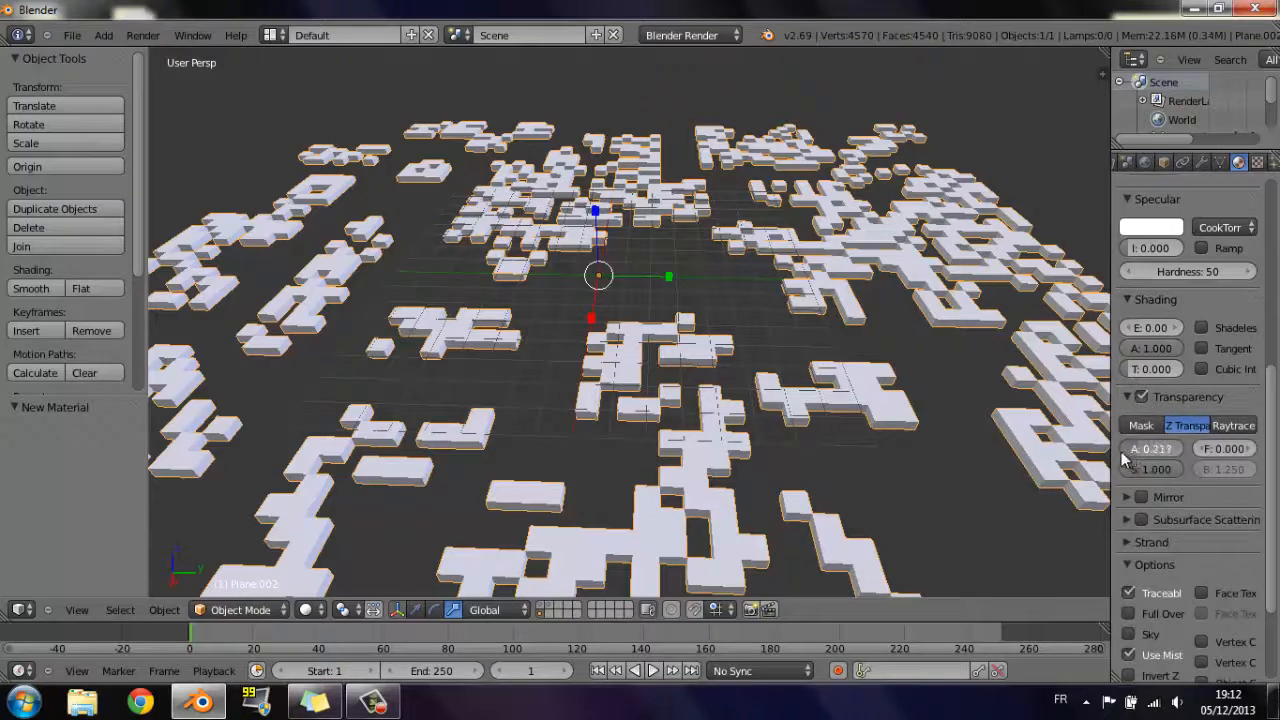
pyautogui.scroll(6, 1130, 454)
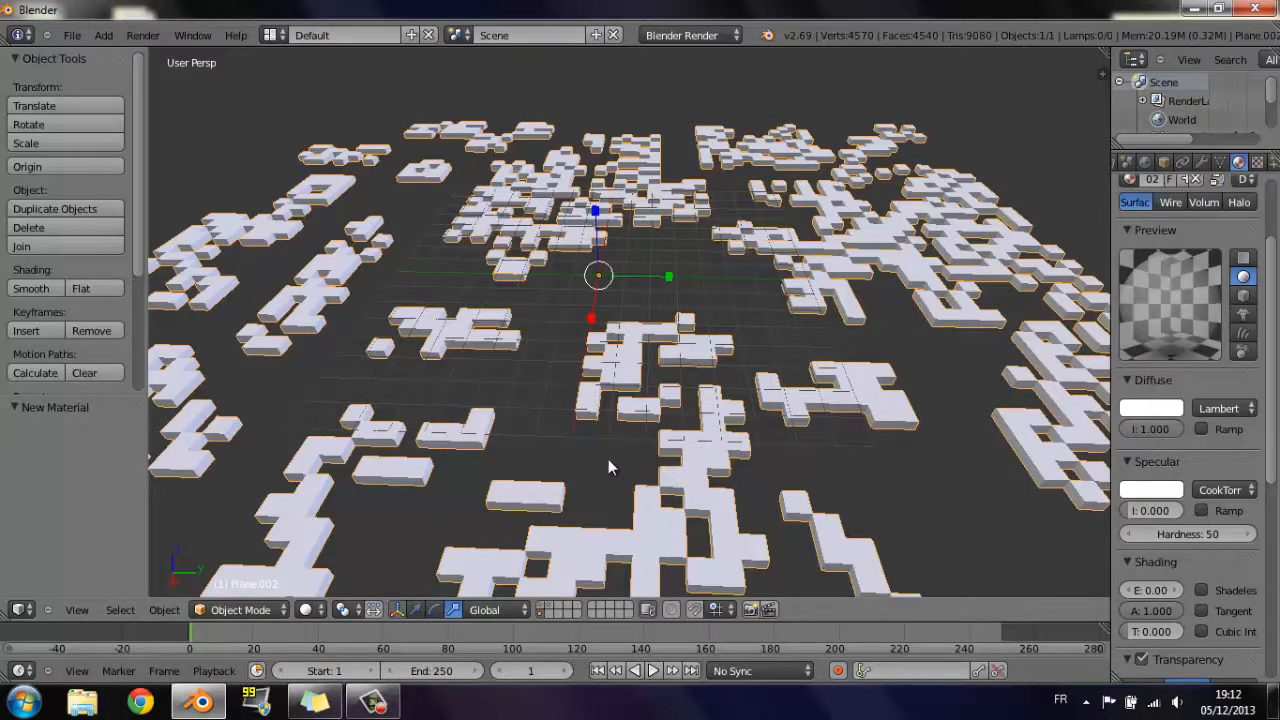
# - Examine the finished block layer up close and from a distance at several angles, dismissing the TuneUp notification
pyautogui.moveTo(610, 464); pyautogui.dragTo(660, 345, button='middle')
pyautogui.scroll(-2, 501, 417)
pyautogui.scroll(-4, 611, 351)
pyautogui.scroll(6, 663, 345)
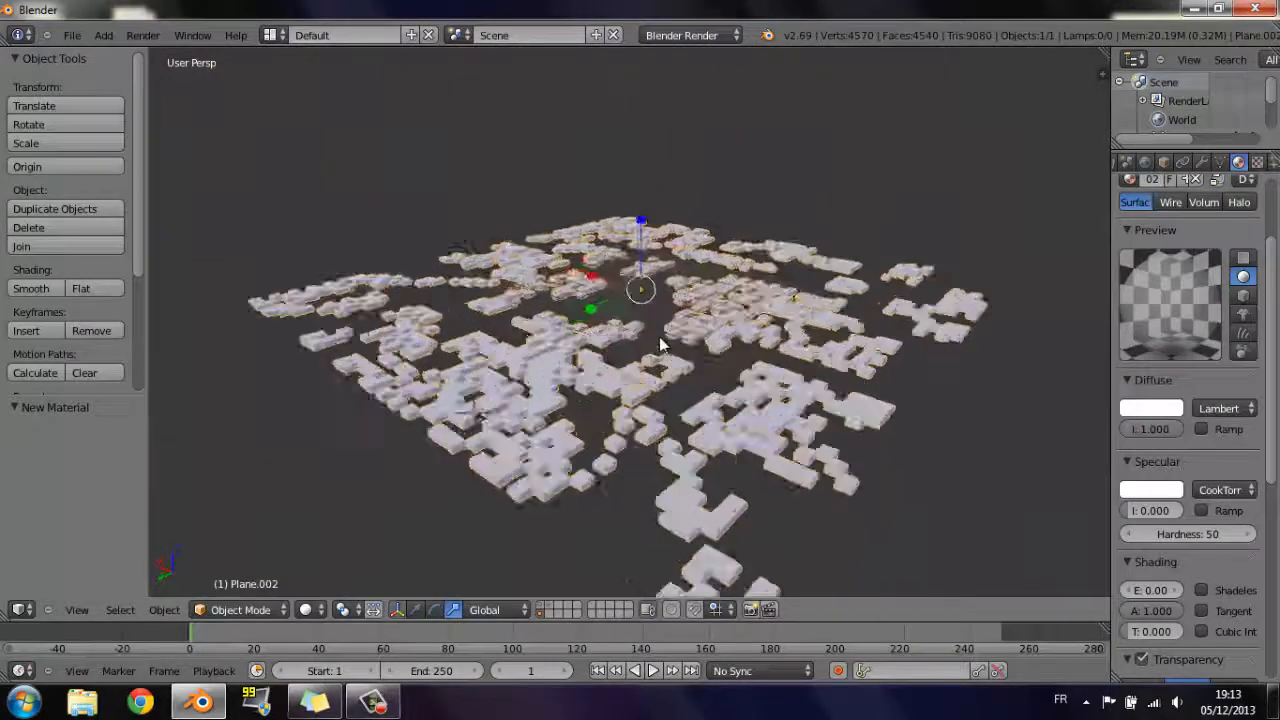
pyautogui.scroll(-5, 659, 345)
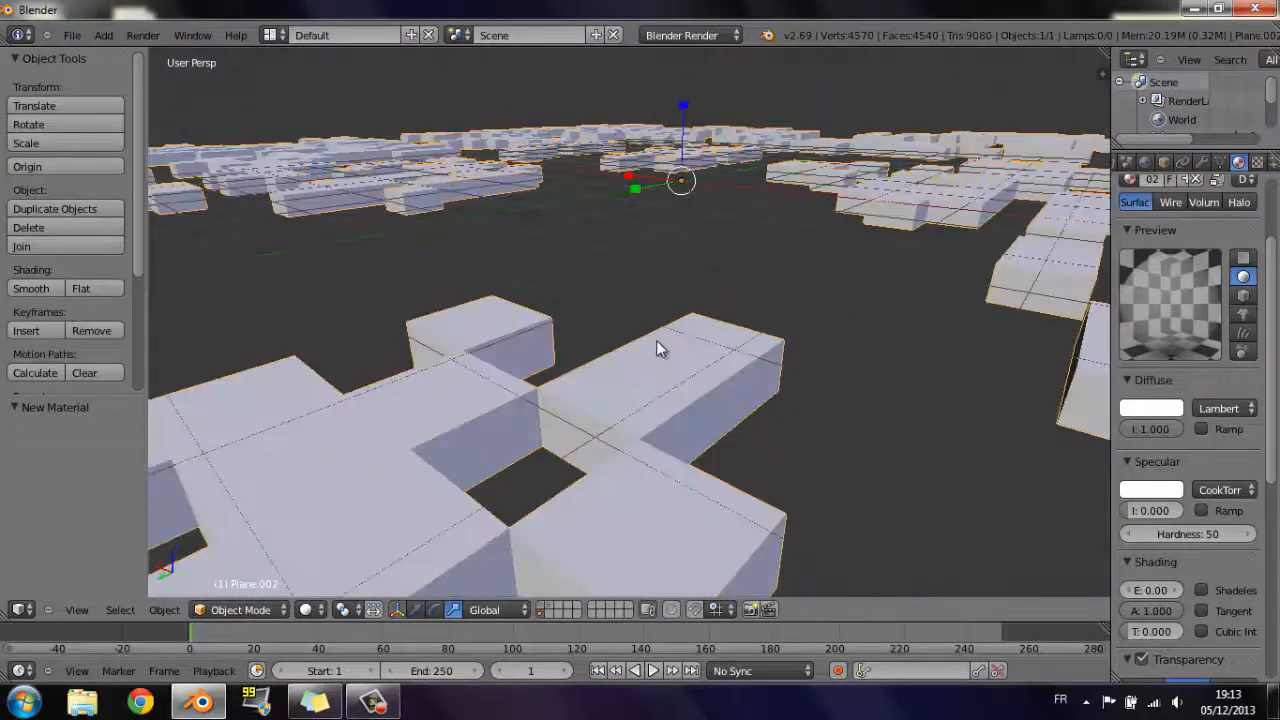
pyautogui.moveTo(657, 340); pyautogui.dragTo(728, 402, button='middle')
pyautogui.scroll(-5, 725, 401)
pyautogui.scroll(-5, 723, 401)
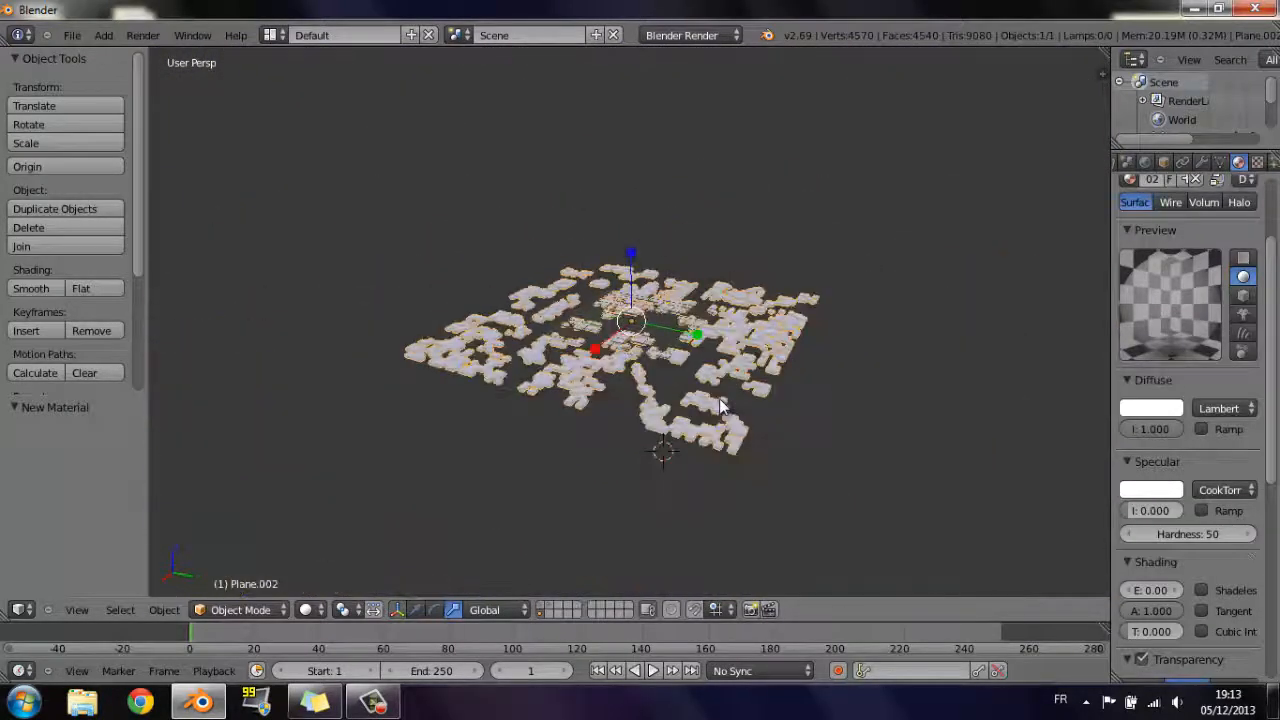
pyautogui.scroll(6, 723, 404)
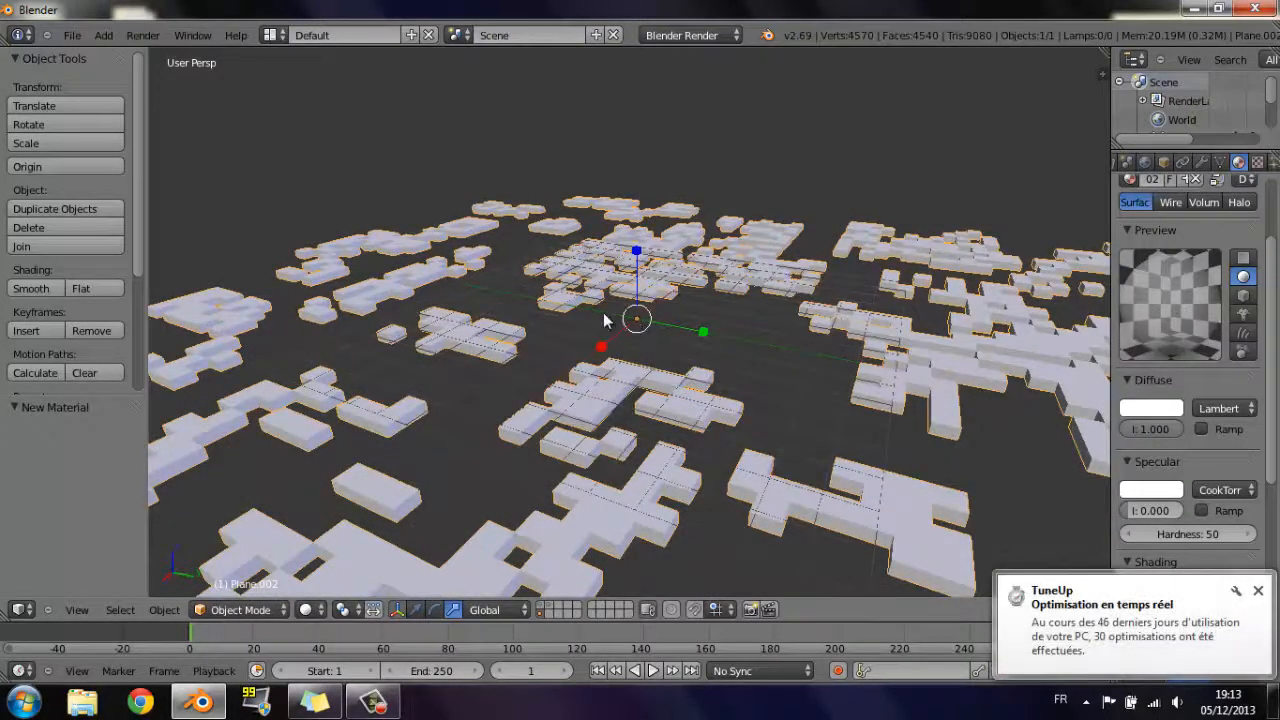
pyautogui.click(1258, 590)
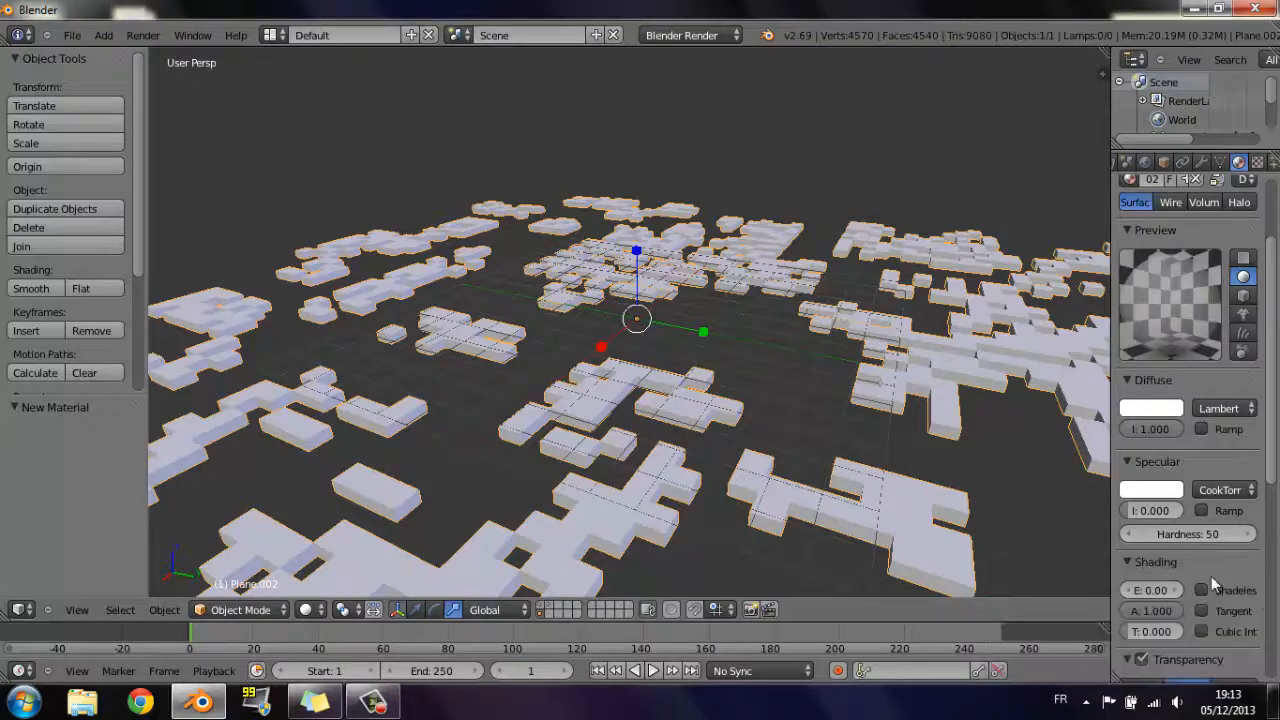
pyautogui.scroll(-6, 598, 394)
pyautogui.moveTo(722, 328); pyautogui.dragTo(731, 414, button='middle')
pyautogui.scroll(5, 764, 411)
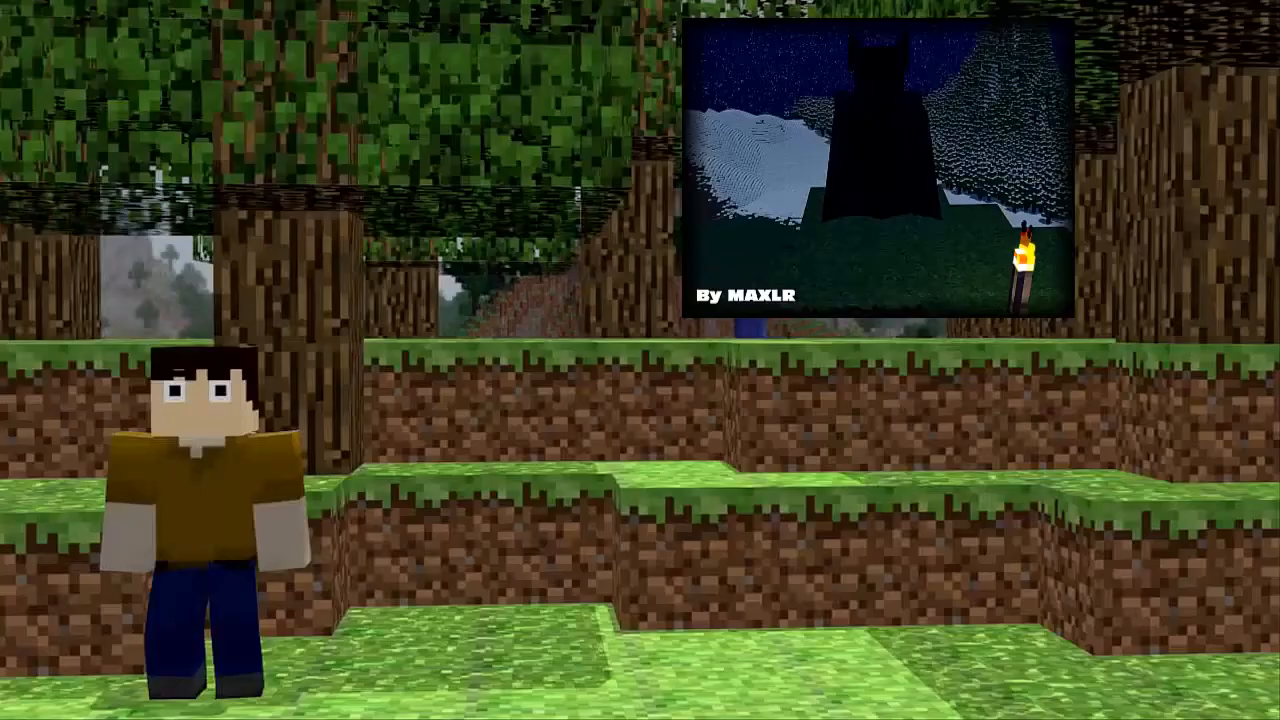